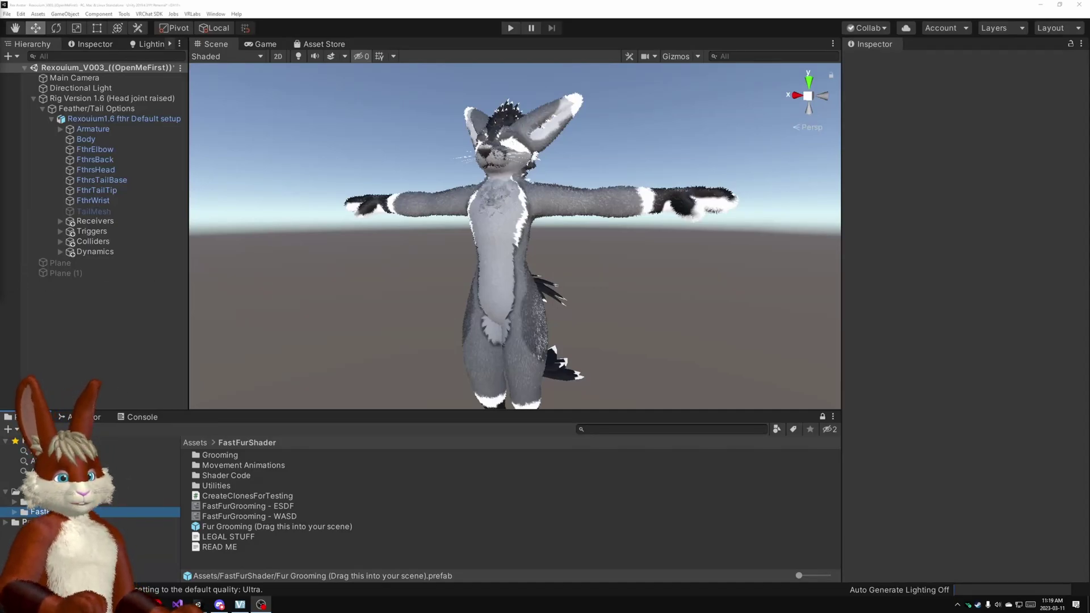
Add the Fur Grooming prefab from the FastFurShader folder to the scene hierarchy.
left_click(46, 511)
left_click(109, 510)
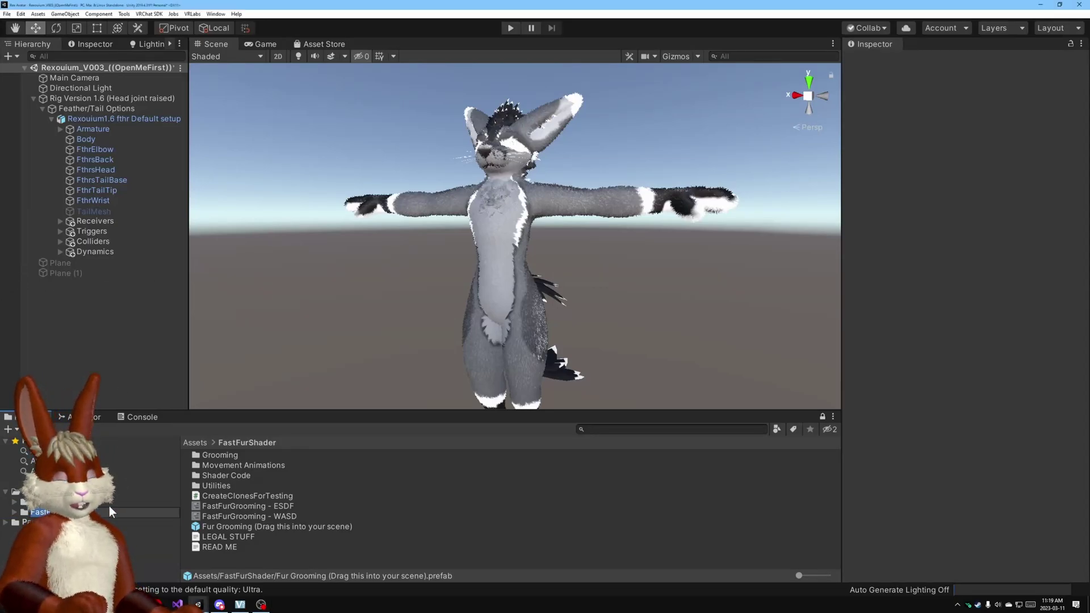
left_click(260, 526)
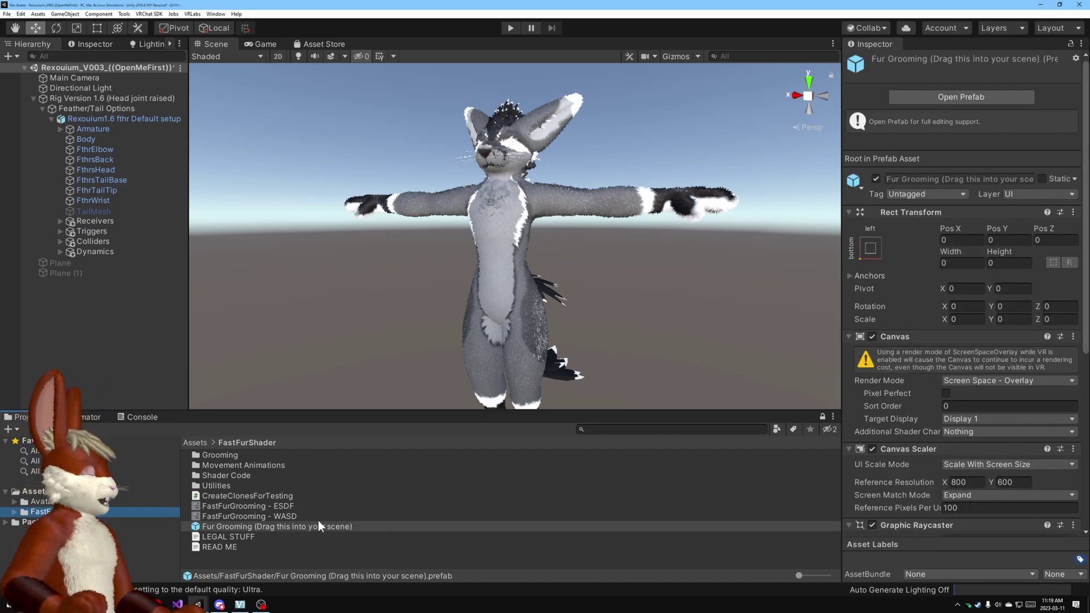
left_click_drag(319, 525, 100, 306)
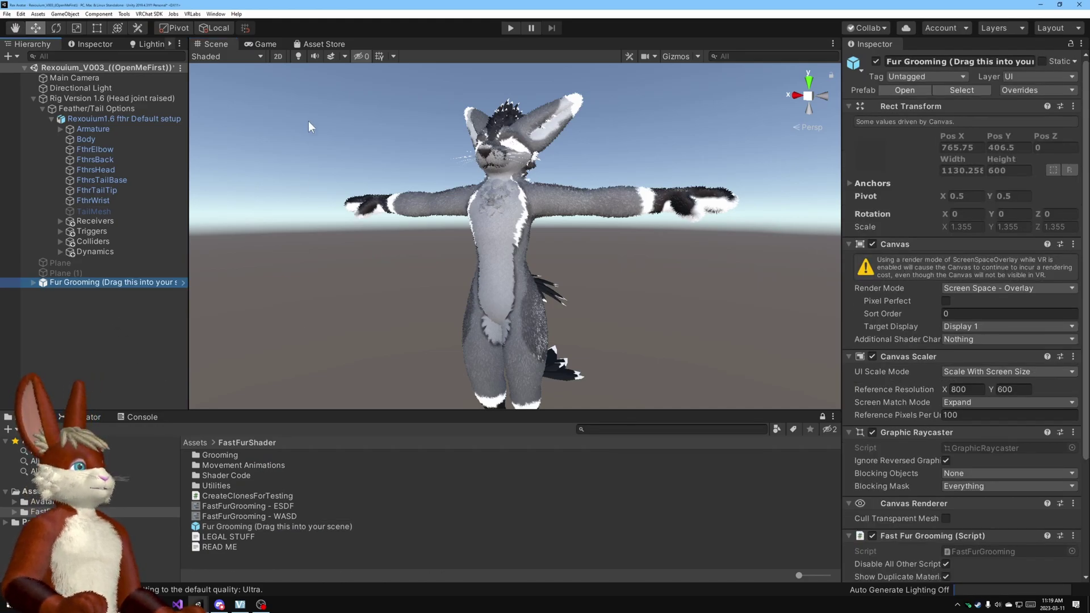
Enter play mode and switch the Game view to Display 1.
left_click(510, 27)
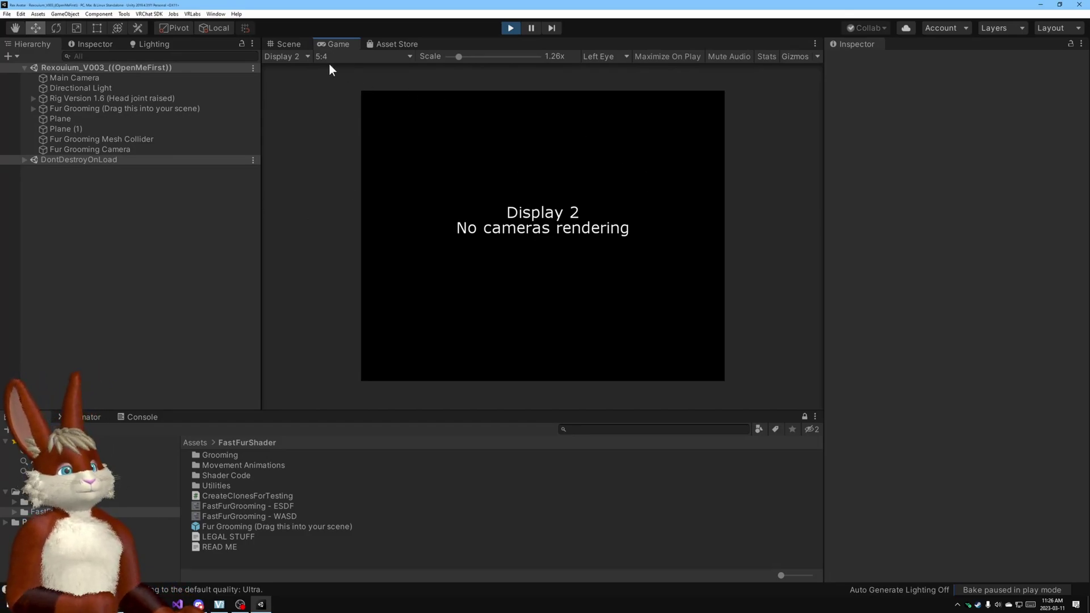
left_click(304, 57)
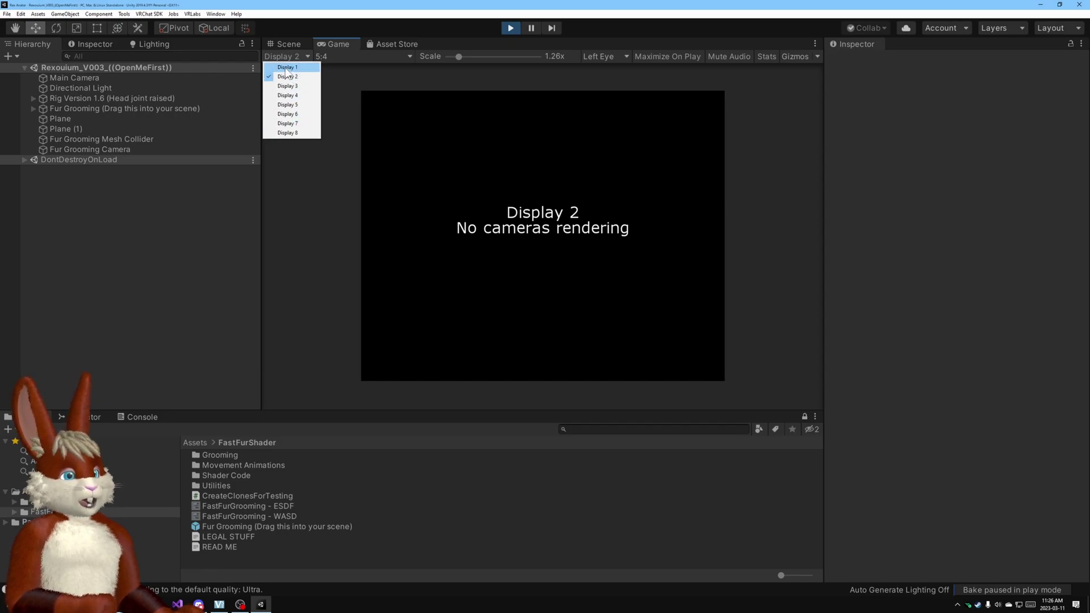
left_click(287, 68)
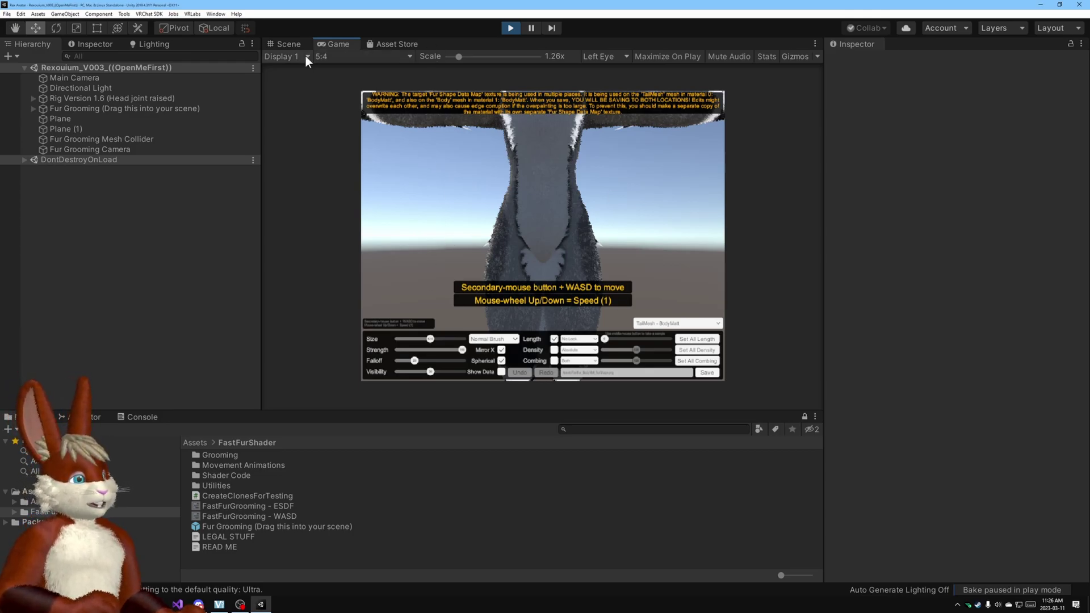
Turn off Low Resolution Aspect Ratios, choose Free Aspect, and reduce the Game view scale to 1x.
left_click(331, 57)
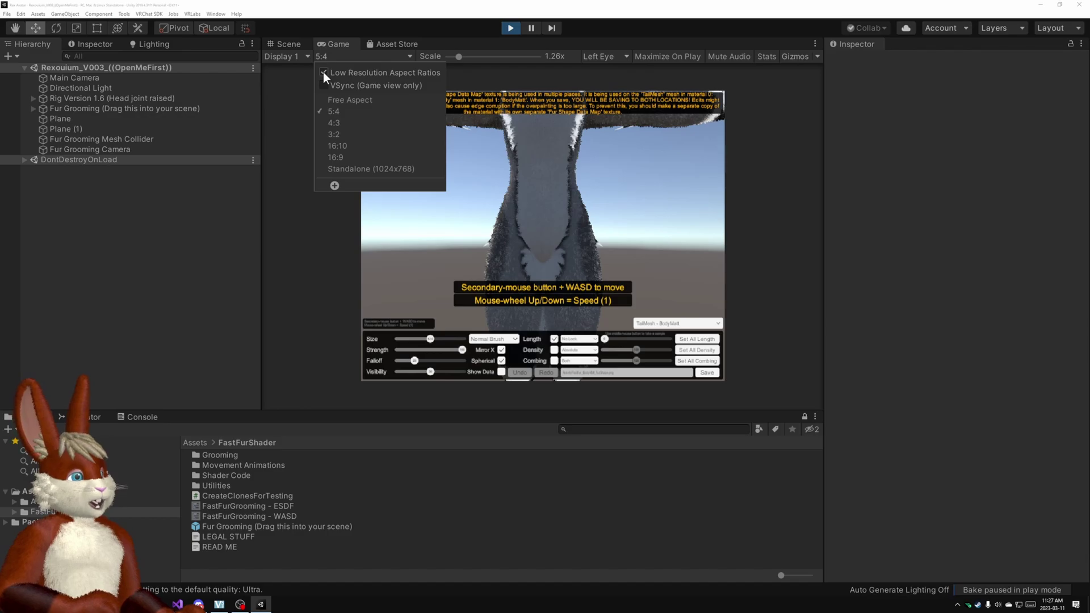
left_click(322, 70)
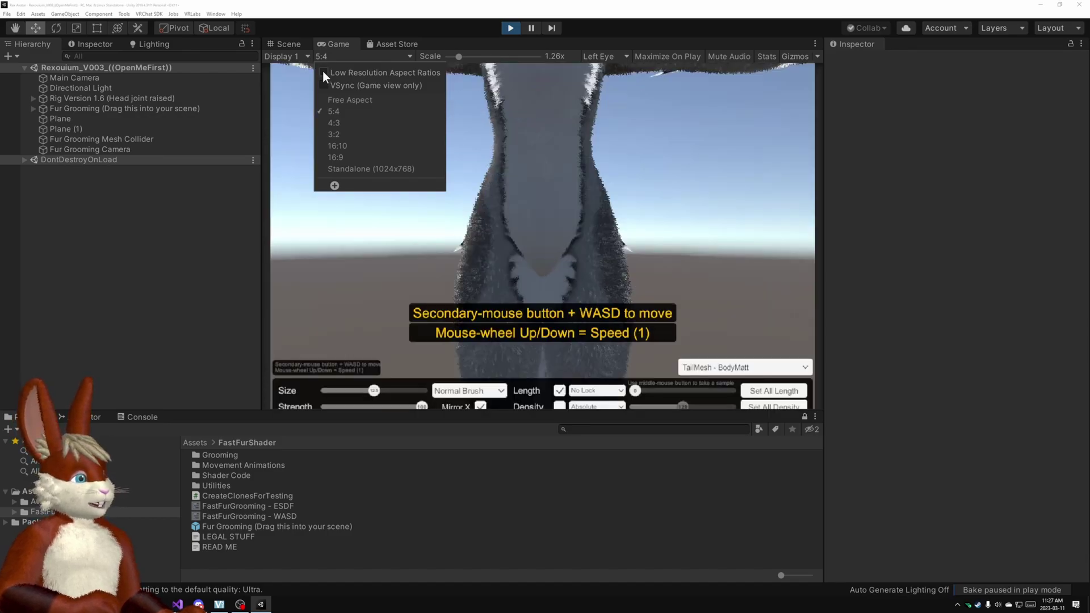
left_click(345, 101)
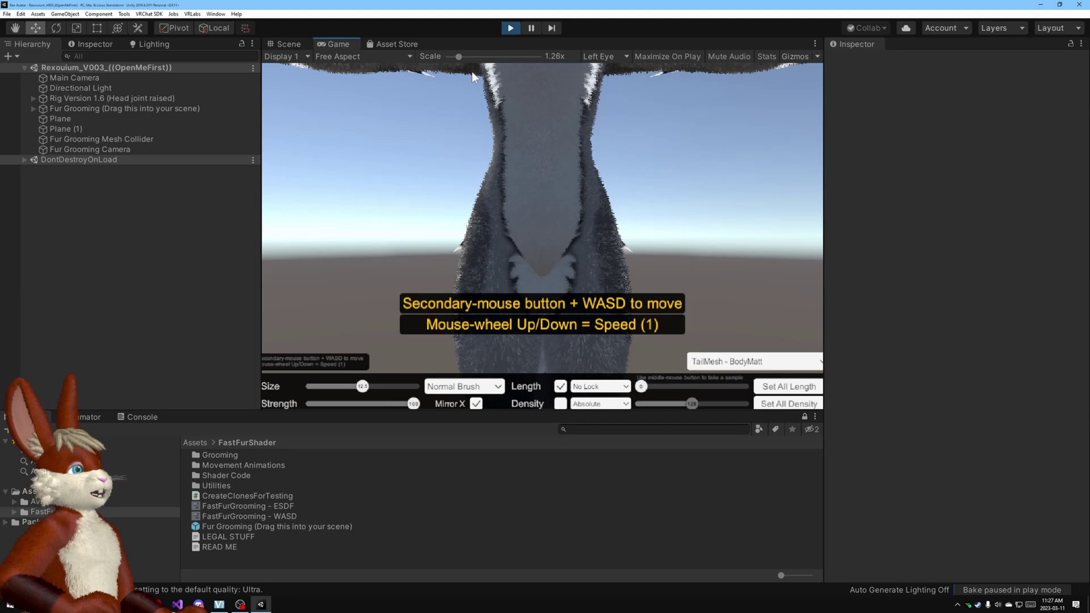
left_click_drag(459, 56, 449, 60)
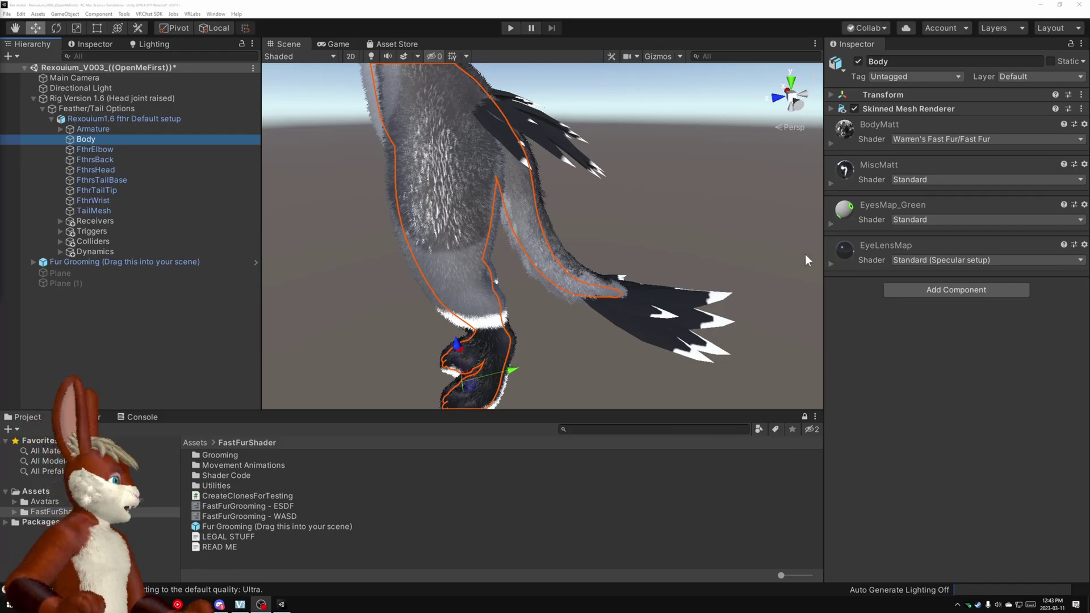
Check which Fur Shape Data Map texture BodyMatt uses on Body and TailMesh, and close the texture image opened in Paint.
left_click(830, 142)
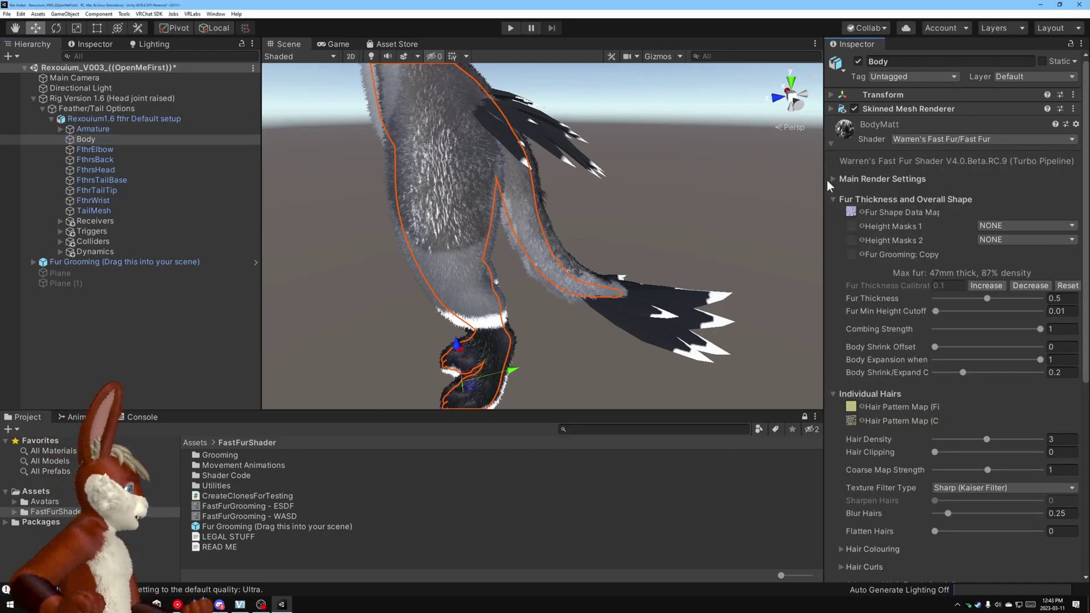
left_click(850, 212)
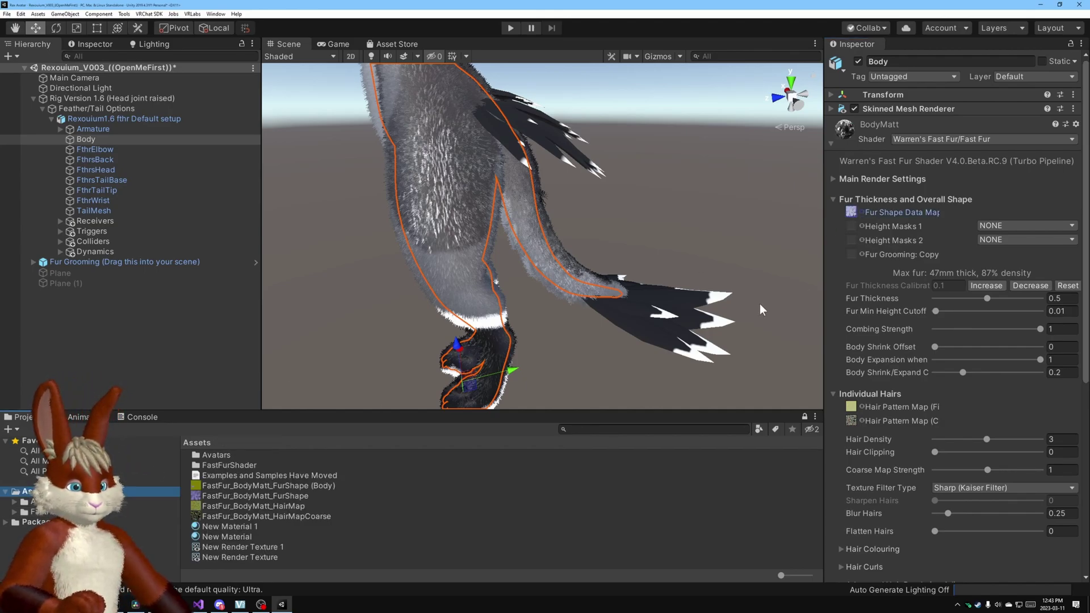
left_click(851, 211)
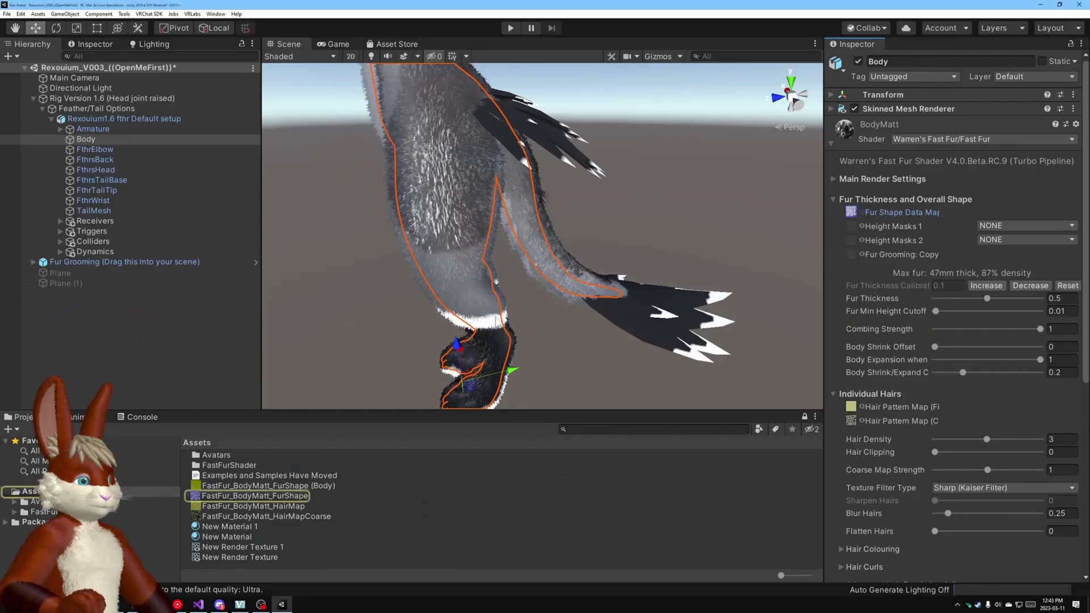
left_click(102, 213)
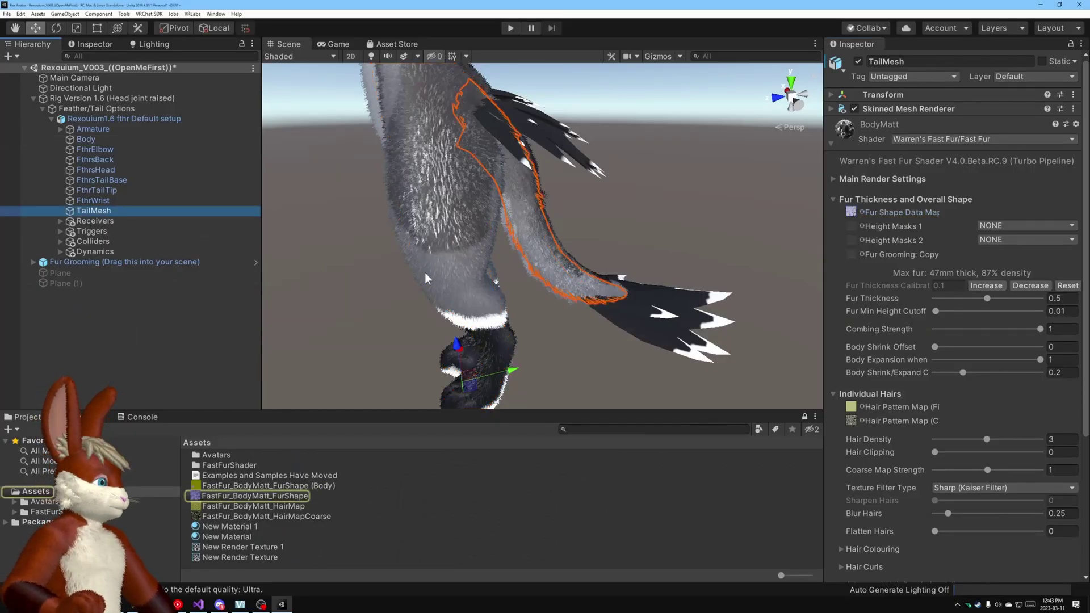
left_click(852, 214)
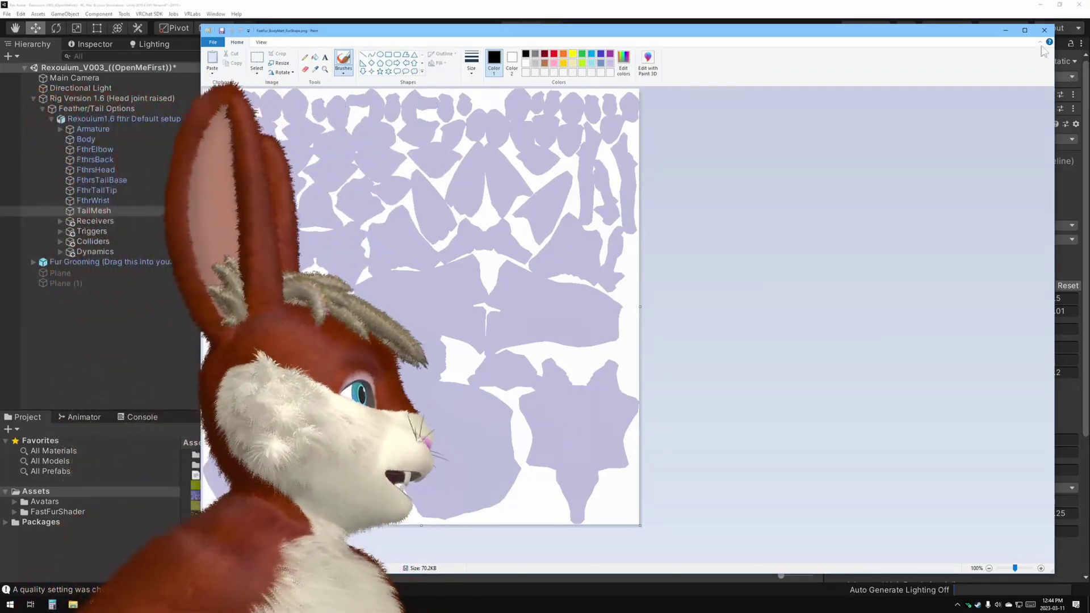
left_click(1044, 32)
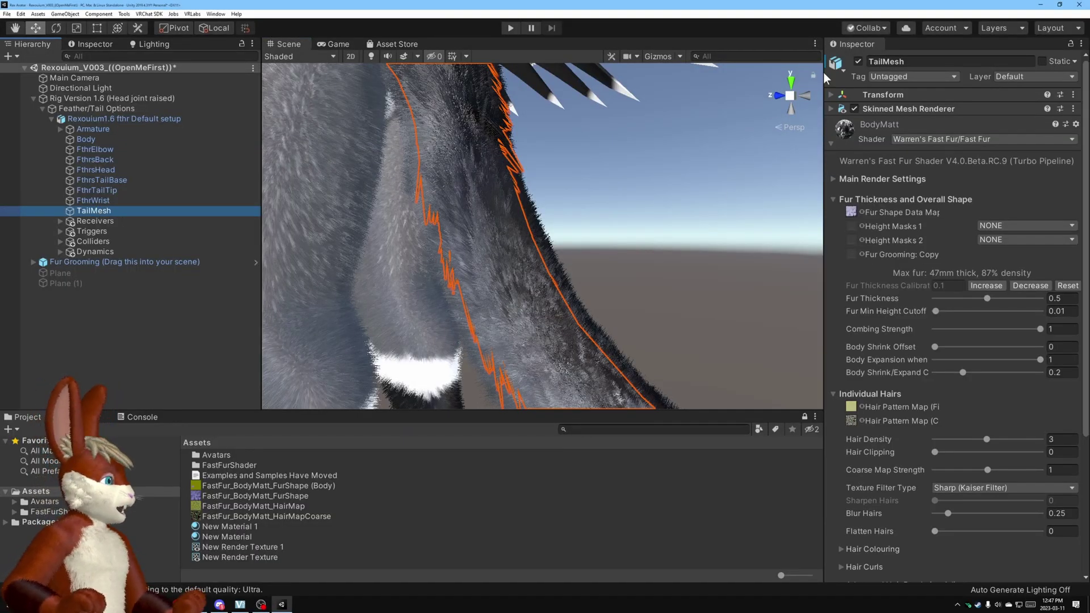
Deactivate the TailMesh object and inspect the tail in the scene.
left_click(858, 62)
right_click_drag(598, 227, 662, 223)
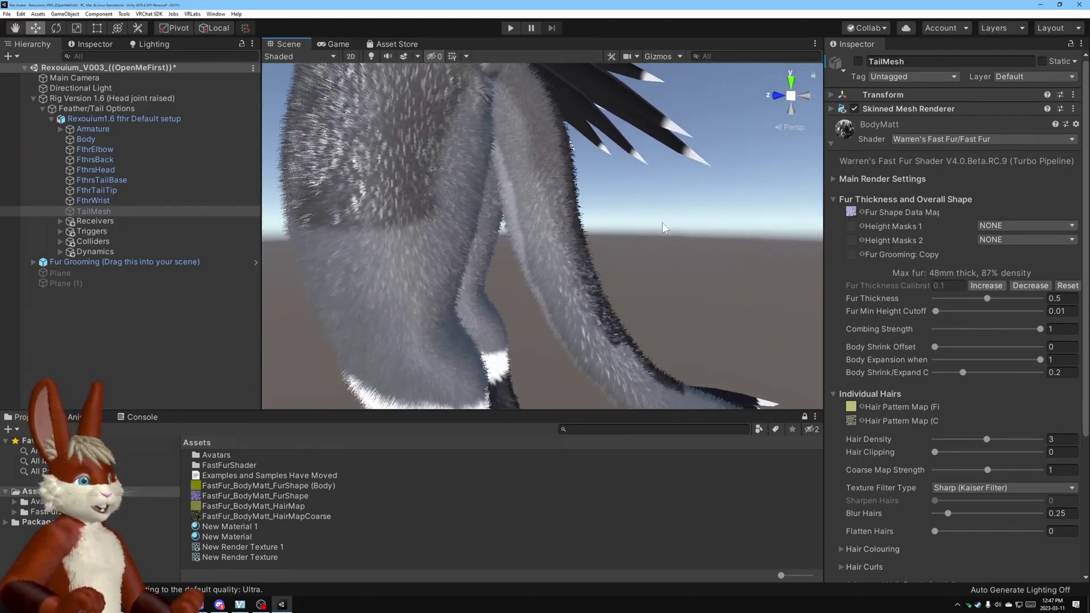
Enable Maximize On Play for the Game view and start play mode.
left_click(510, 27)
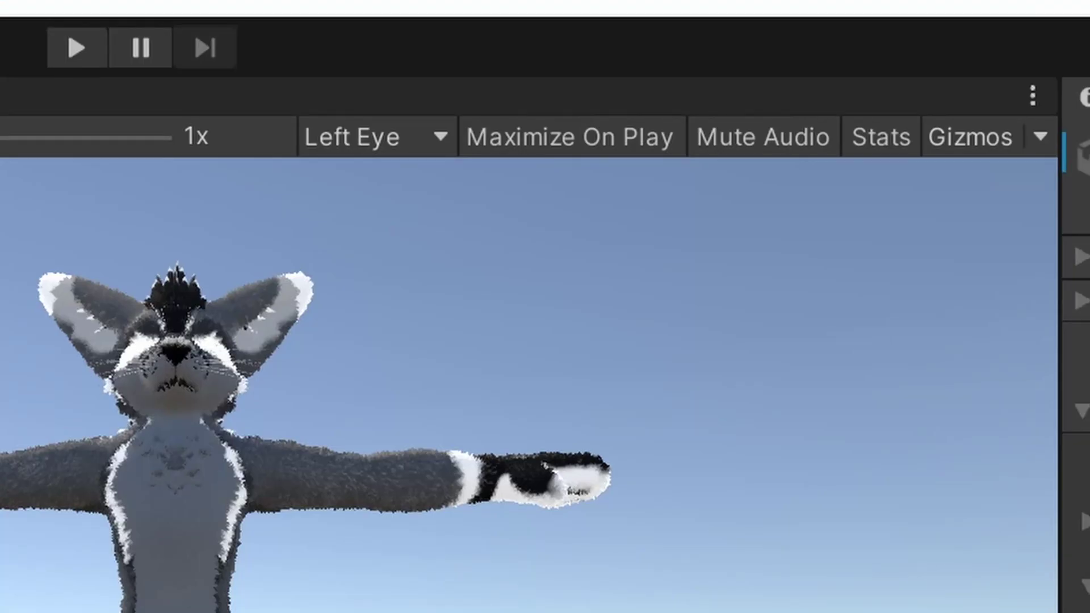
left_click(570, 140)
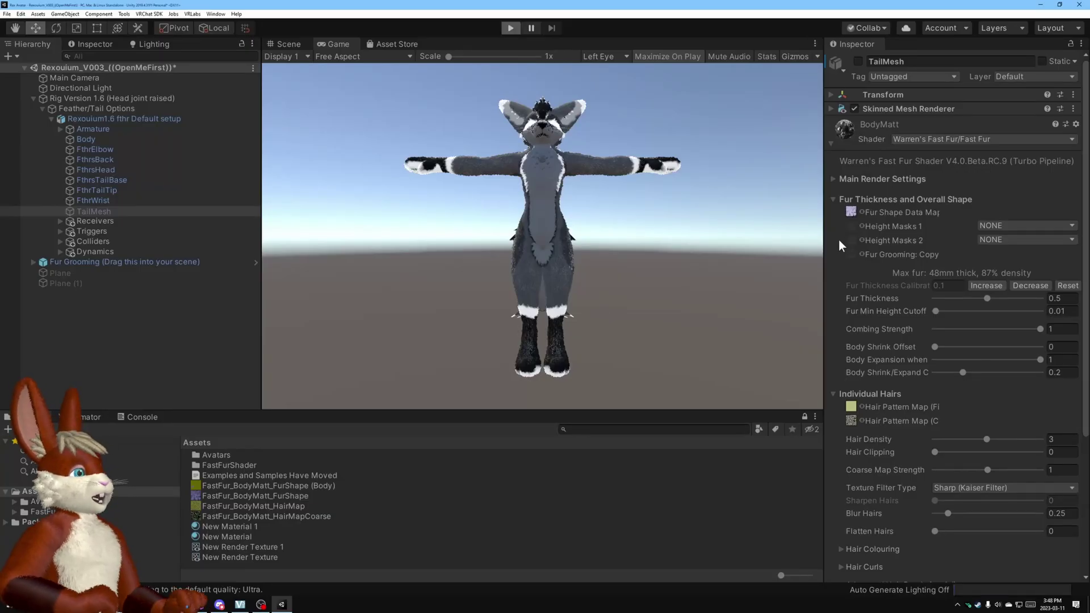
key("ctrl+p")
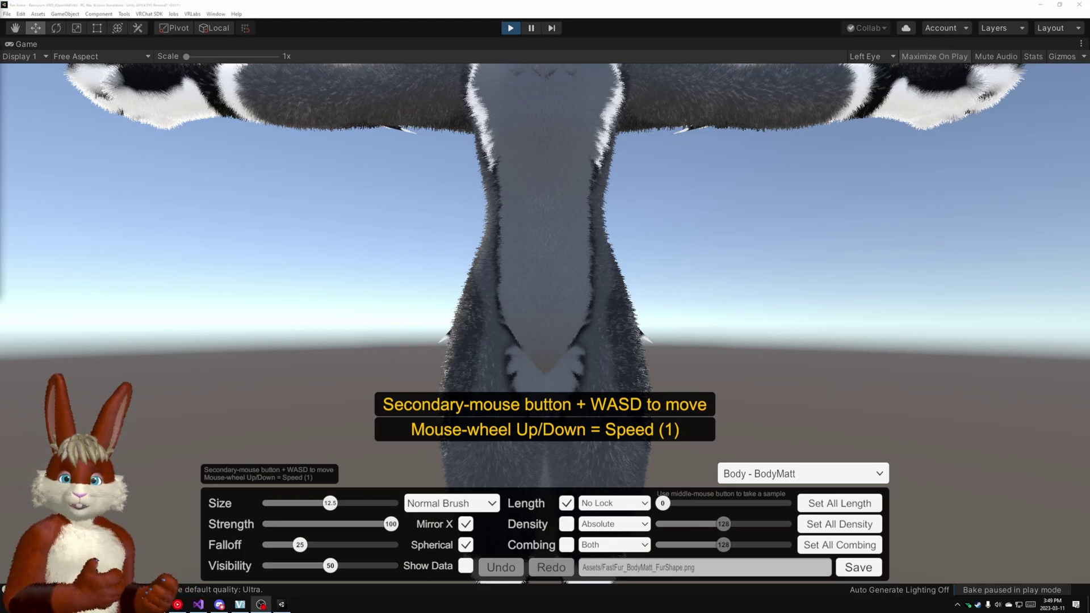
Fly the grooming camera around the avatar, raising its movement speed to 8 and higher.
left_click(745, 223)
mouse_move(744, 217)
right_mouse_down()
mouse_move(670, 182)
mouse_move(734, 317)
mouse_move(716, 209)
mouse_move(690, 271)
mouse_move(779, 246)
mouse_move(738, 213)
mouse_move(680, 259)
mouse_move(724, 247)
right_mouse_up()
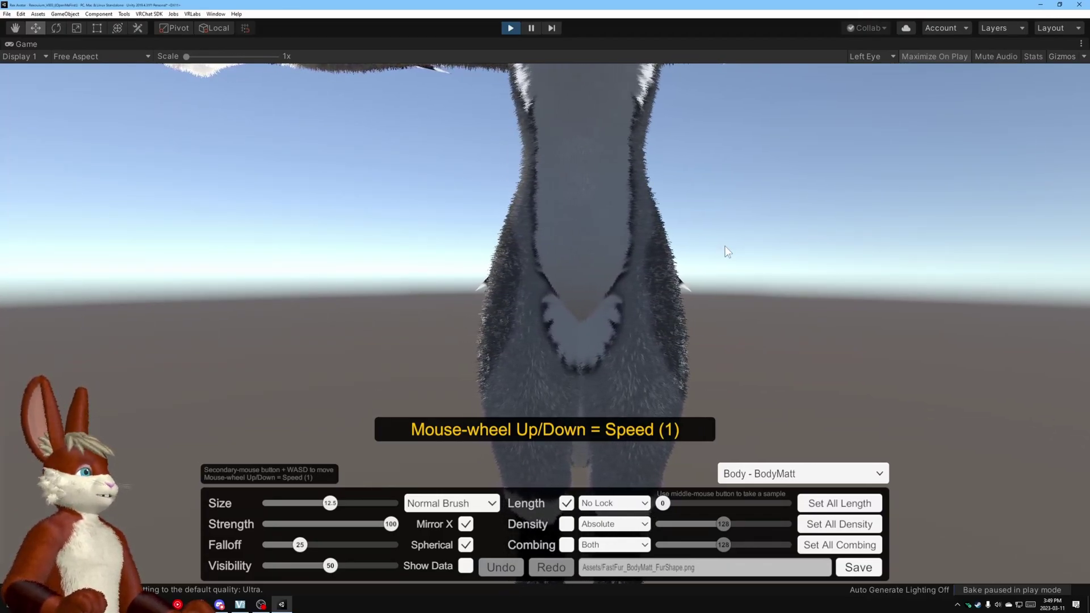
scroll(725, 245, "up", 1)
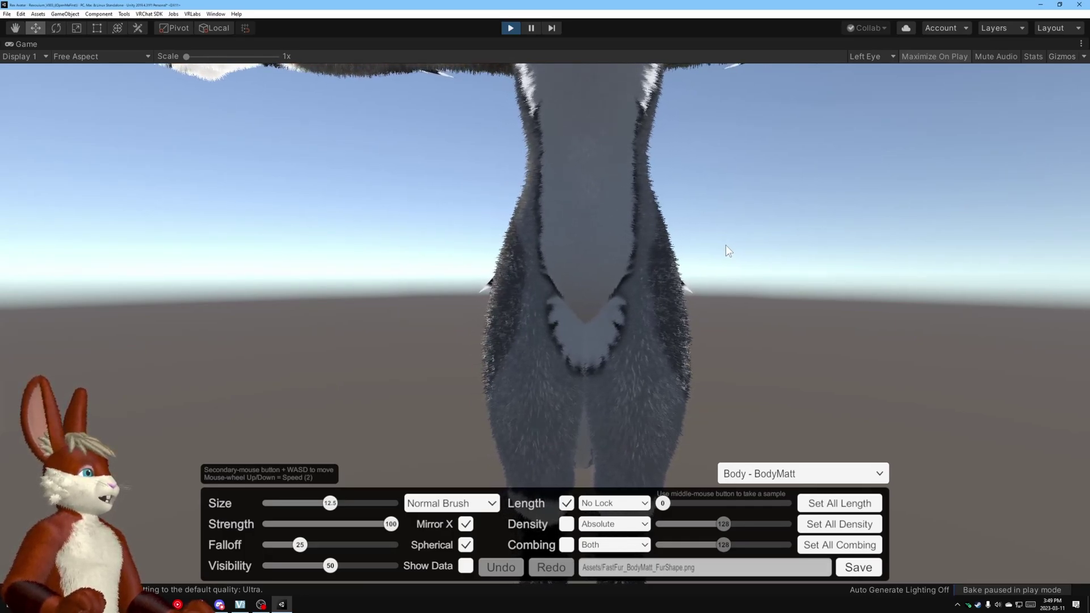
scroll(728, 250, "up", 2)
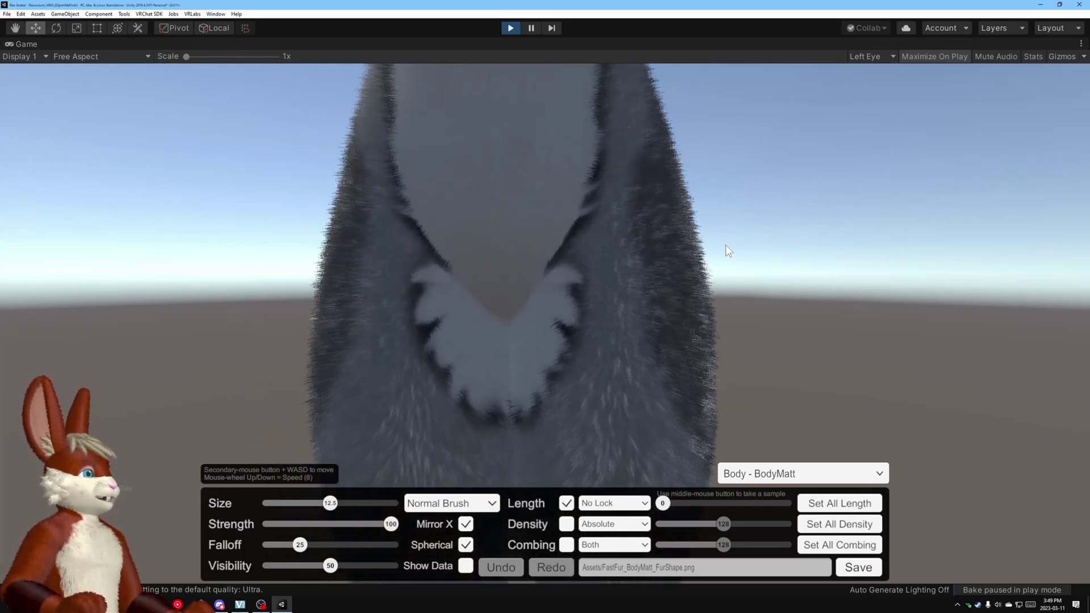
scroll(726, 245, "up", 2)
key("s")
right_click_drag(726, 245, 638, 264)
key("d")
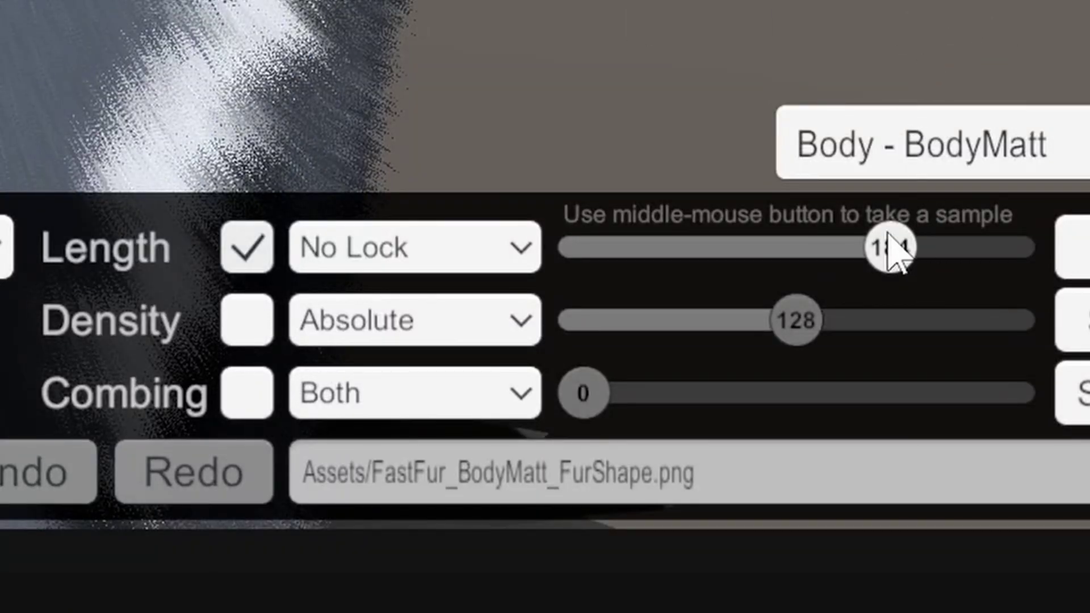
Try the length brush on the avatar's arm at 255 and at 0, and undo the fur length changes.
left_click_drag(914, 247, 1062, 261)
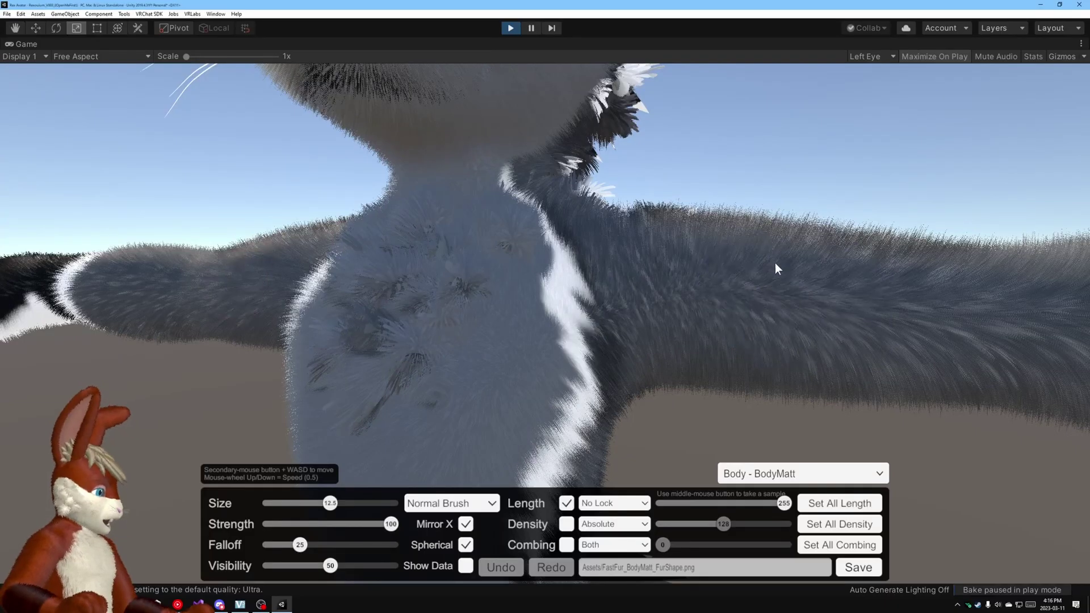
mouse_move(767, 277)
left_mouse_down()
mouse_move(731, 271)
mouse_move(798, 264)
left_mouse_up()
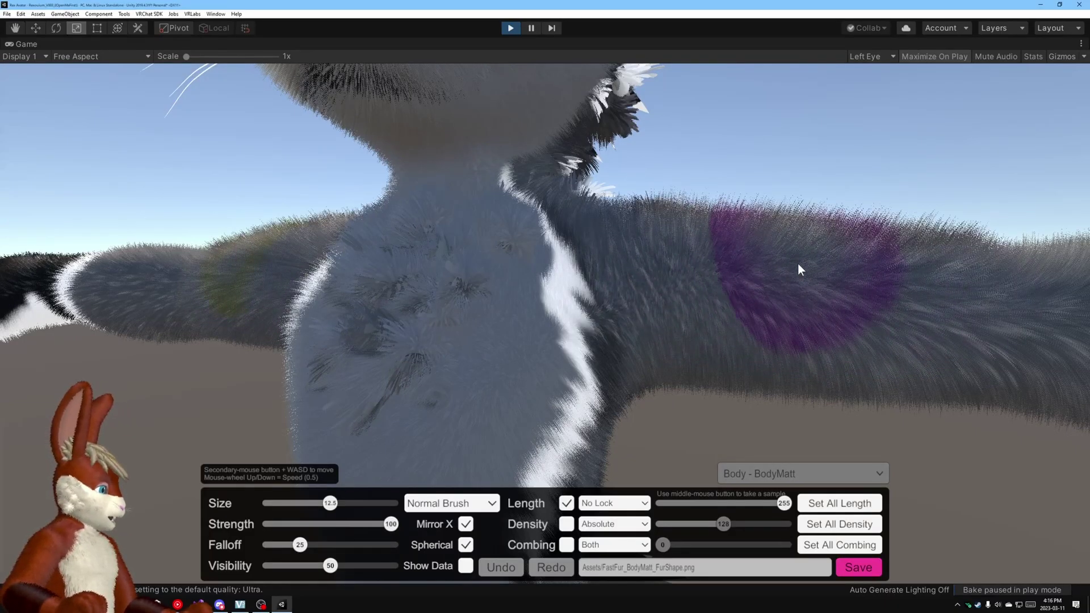
mouse_move(1011, 266)
left_mouse_down()
mouse_move(907, 287)
mouse_move(735, 273)
mouse_move(747, 250)
mouse_move(675, 237)
mouse_move(802, 260)
mouse_move(619, 300)
mouse_move(645, 323)
mouse_move(862, 379)
left_mouse_up()
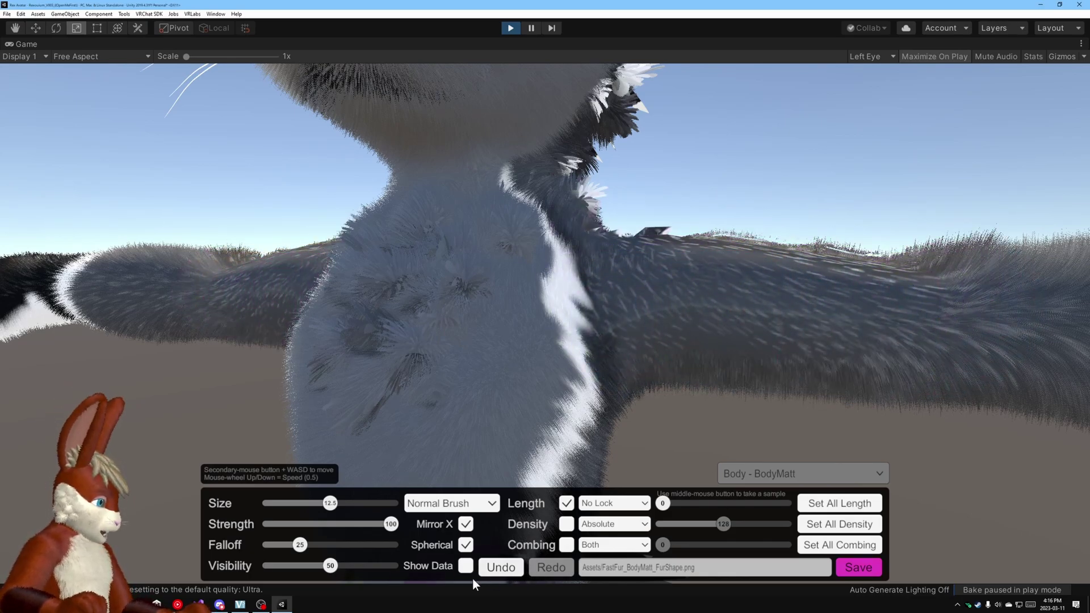
left_click(497, 568)
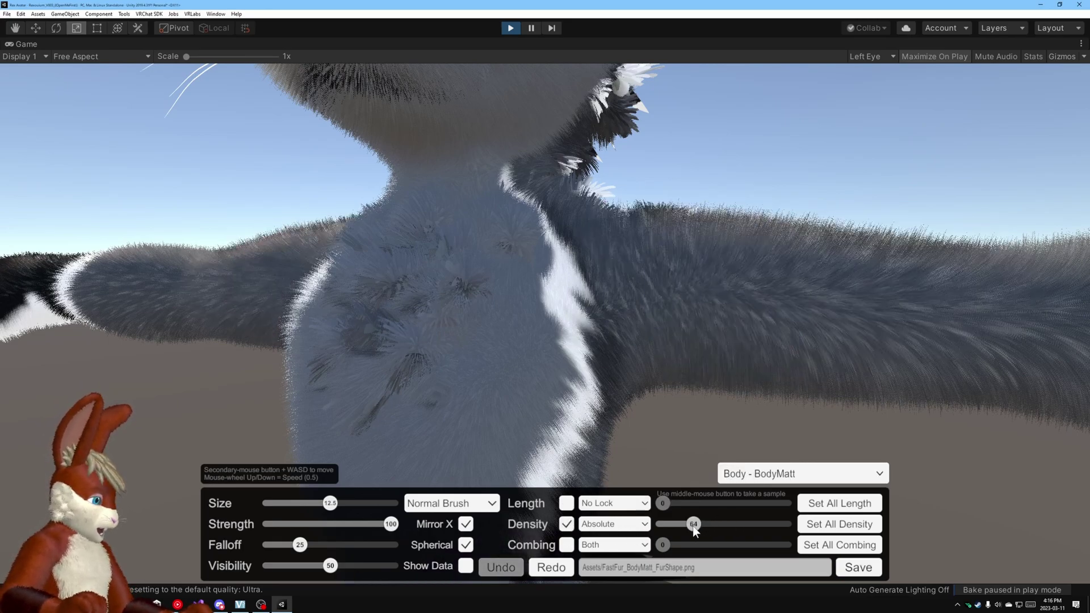
Try the density brush on the arm and chest at a low value and at 201, and undo both strokes.
left_click_drag(692, 525, 688, 526)
mouse_move(794, 297)
left_mouse_down()
mouse_move(619, 283)
mouse_move(514, 339)
mouse_move(782, 264)
mouse_move(880, 260)
left_mouse_up()
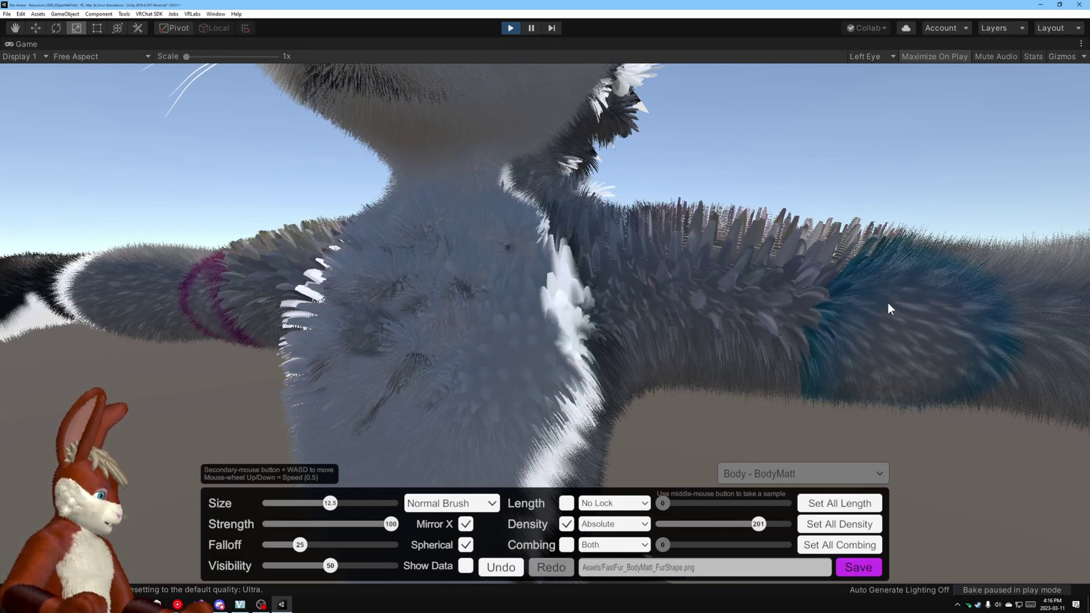
mouse_move(888, 301)
left_mouse_down()
mouse_move(677, 264)
mouse_move(769, 300)
left_mouse_up()
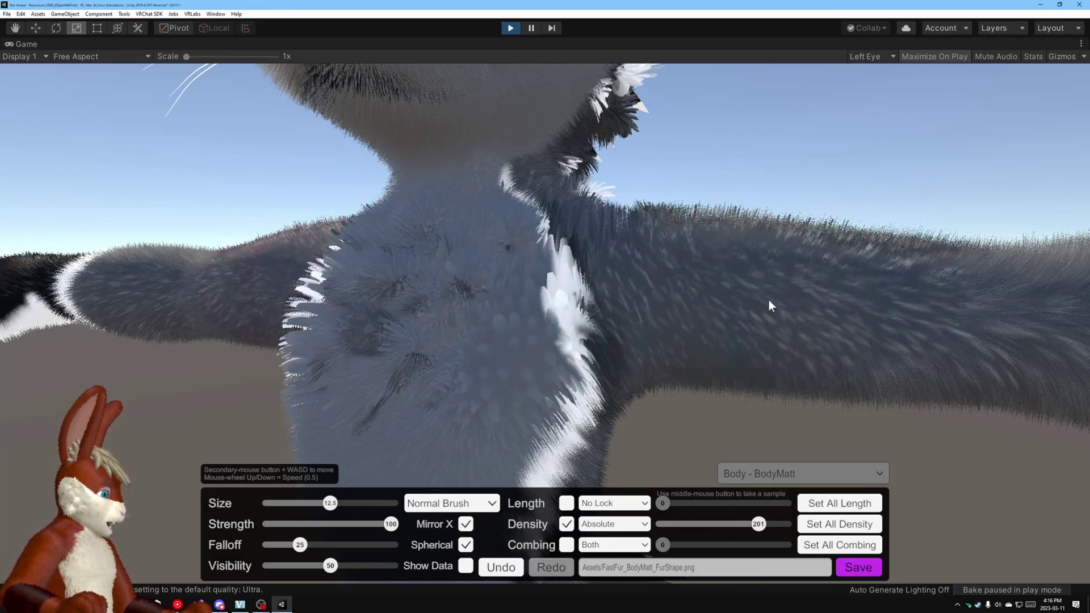
left_click(501, 567)
left_click(501, 568)
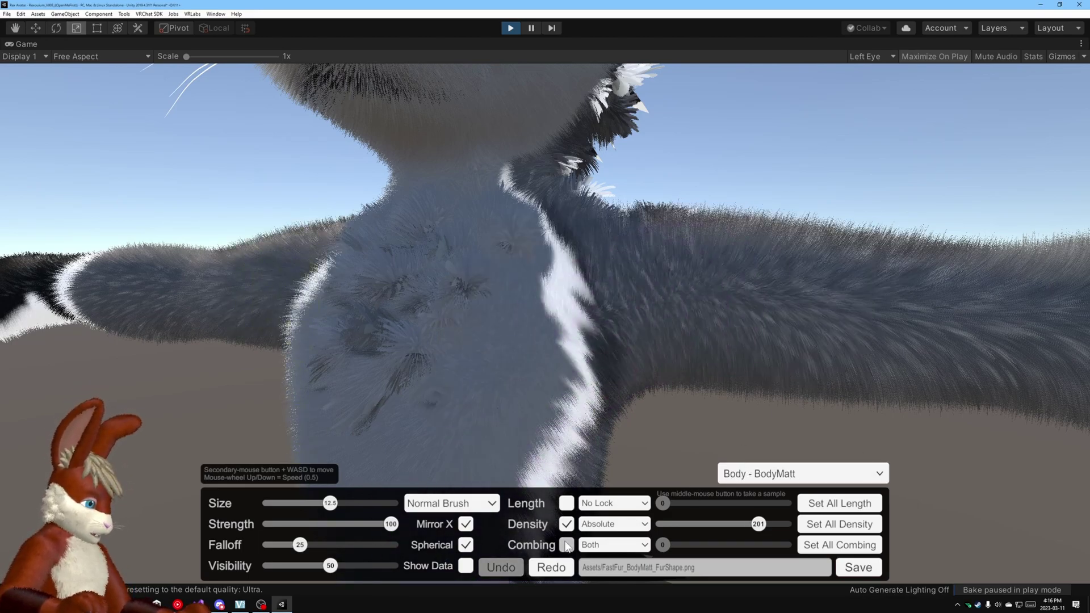
Try combing the arm and chest fur in new directions with Combing at 255, and undo the strokes.
mouse_move(717, 347)
left_mouse_down()
mouse_move(652, 260)
mouse_move(763, 272)
mouse_move(759, 282)
mouse_move(648, 271)
mouse_move(519, 346)
left_mouse_up()
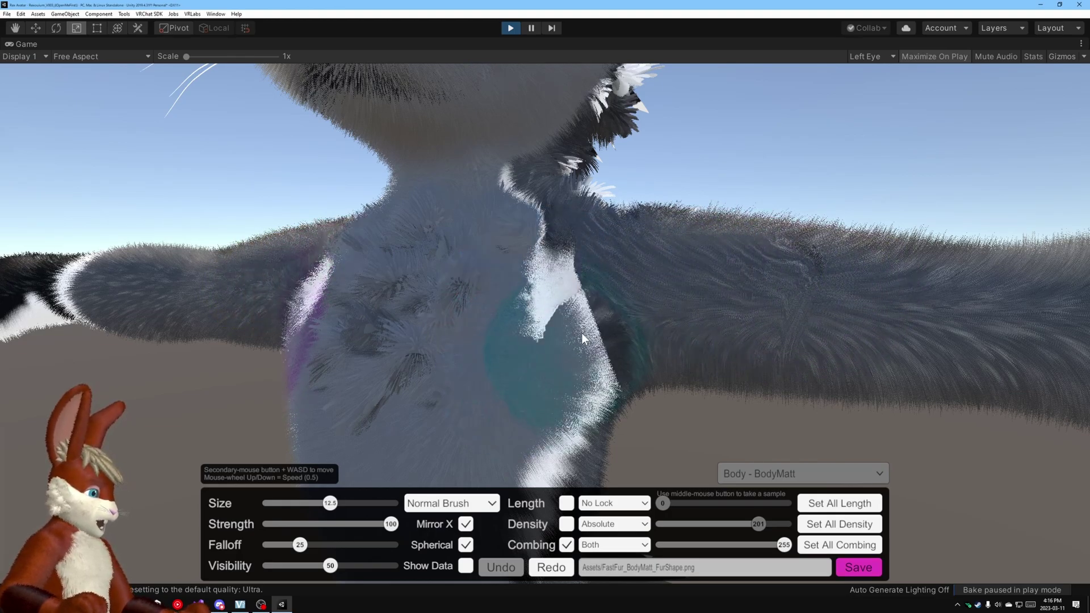
left_click_drag(793, 256, 863, 304)
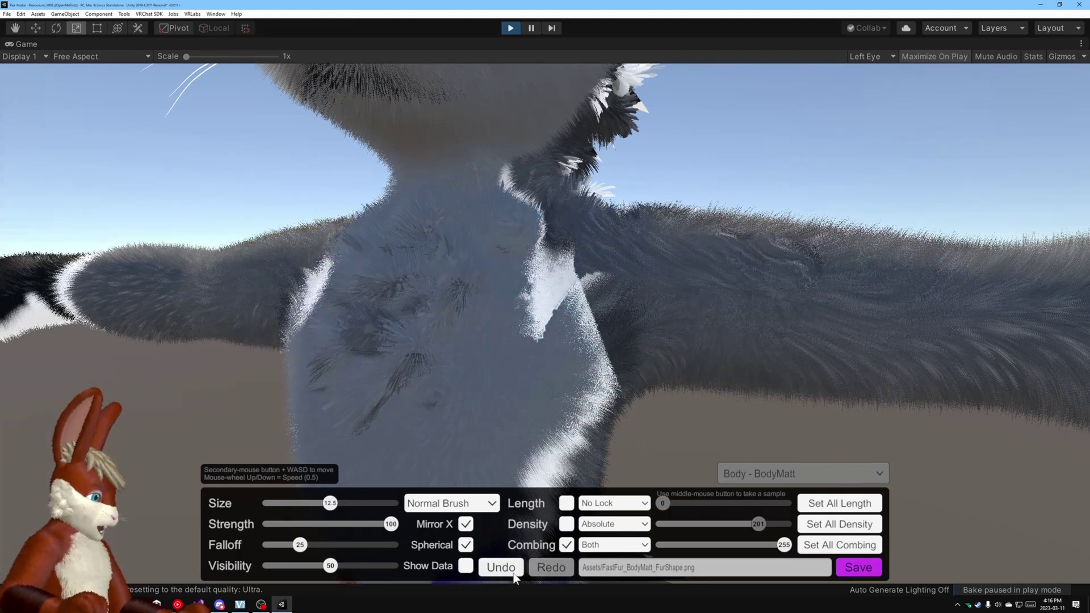
left_click(499, 568)
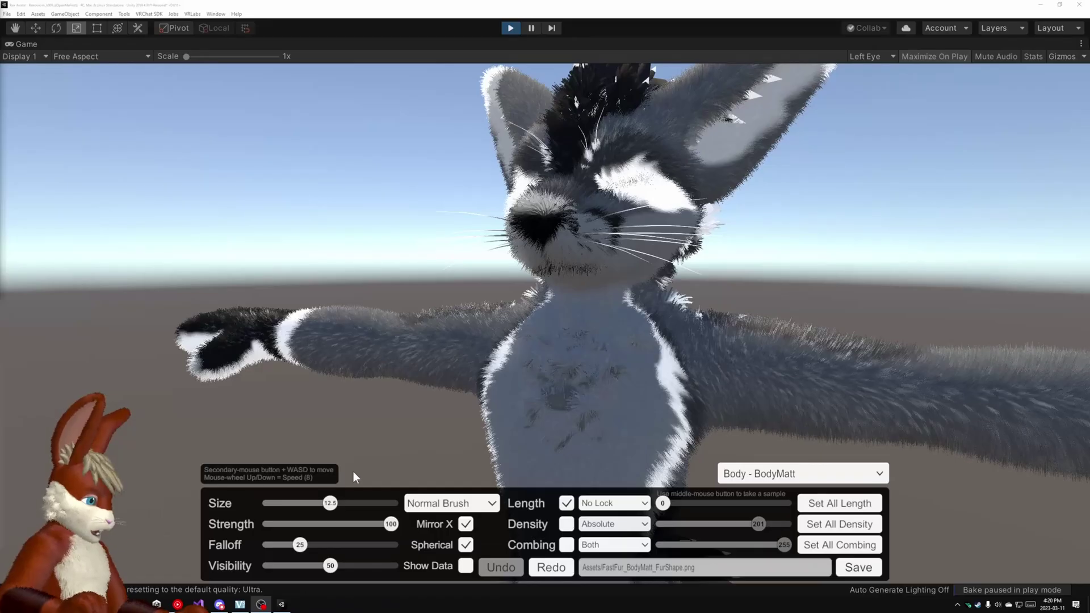
Try shortening the arm and chest fur with a brush size of 20.5 at strength 100, and undo the strokes.
left_click_drag(330, 502, 397, 503)
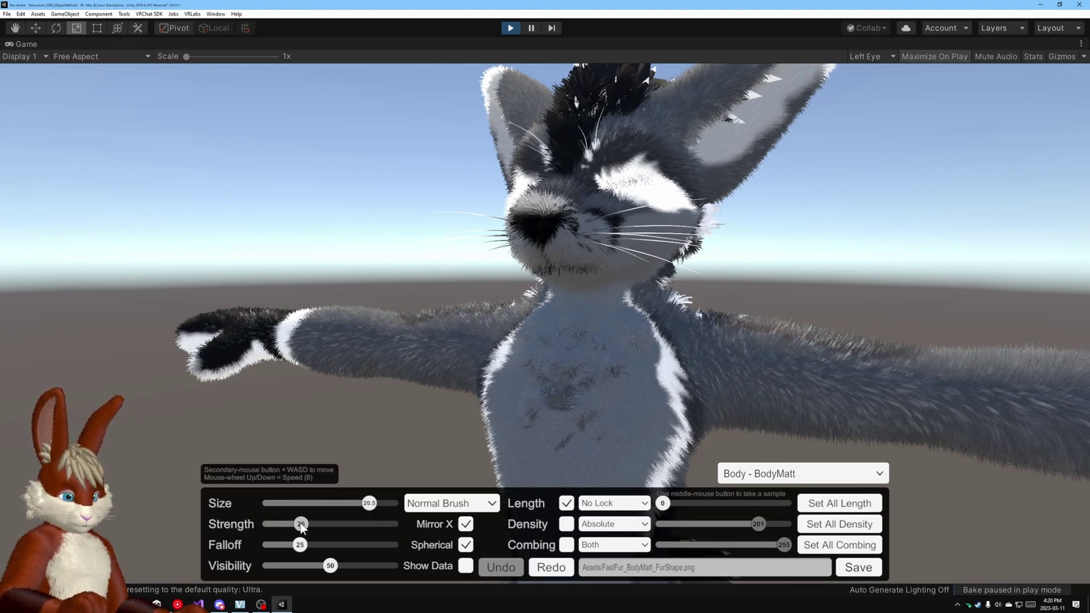
mouse_move(901, 363)
left_mouse_down()
mouse_move(900, 376)
mouse_move(858, 373)
mouse_move(721, 342)
mouse_move(730, 364)
left_mouse_up()
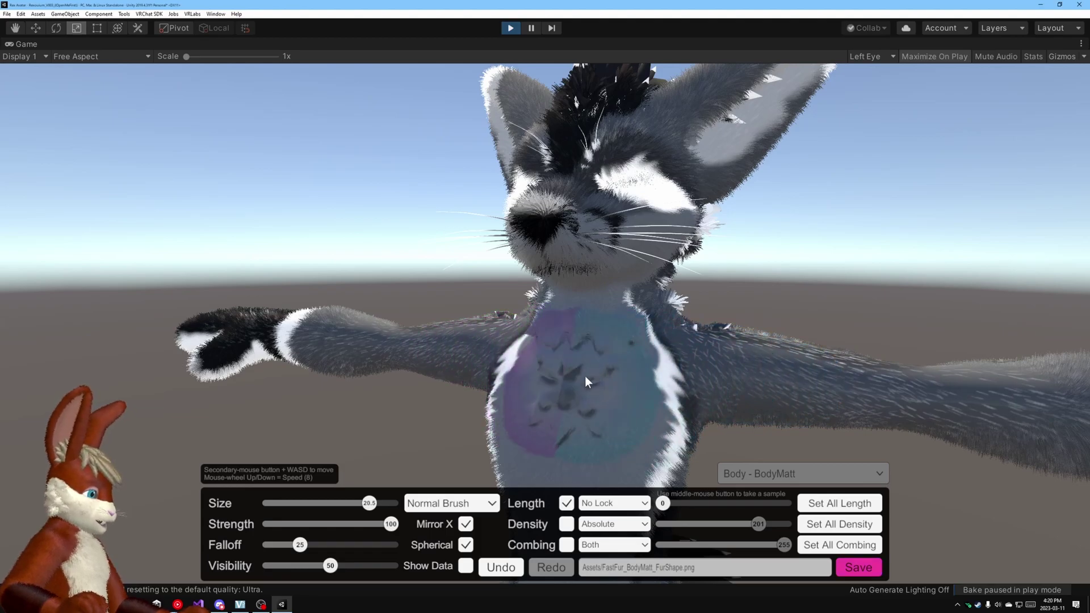
left_click(500, 570)
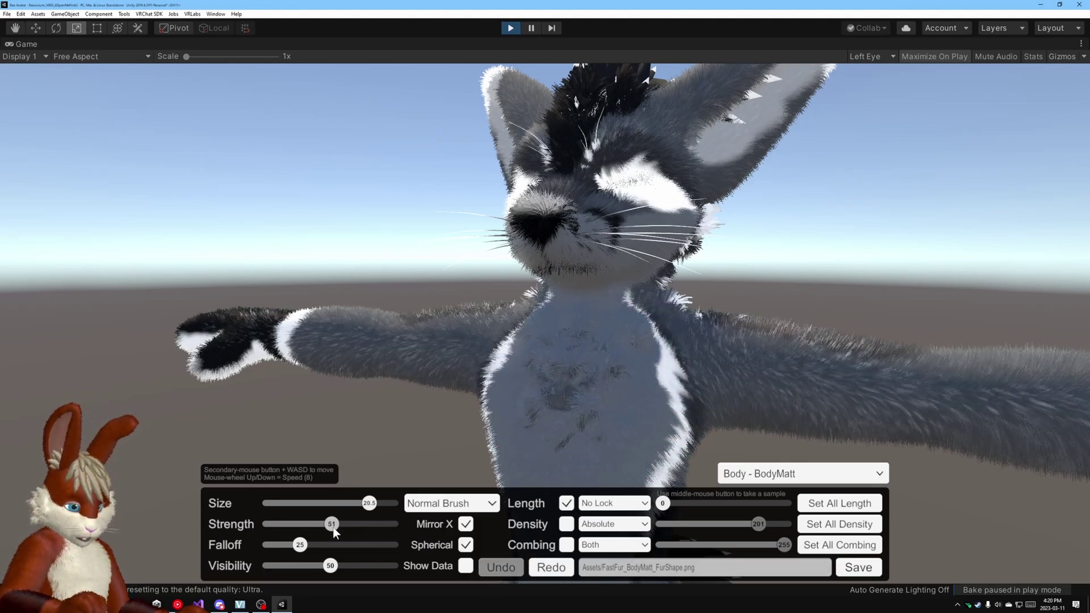
Try shortening the arm and chest fur with repeated strokes at brush strength 50, and undo the changes.
left_click_drag(1057, 395, 970, 392)
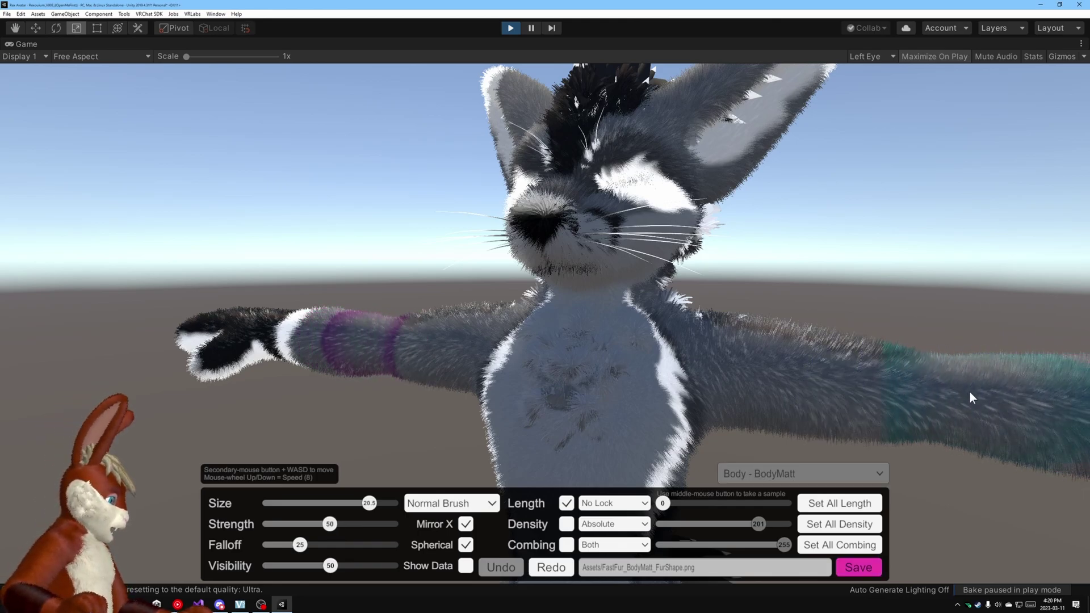
mouse_move(884, 380)
left_mouse_down()
mouse_move(699, 345)
mouse_move(606, 402)
mouse_move(674, 437)
left_mouse_up()
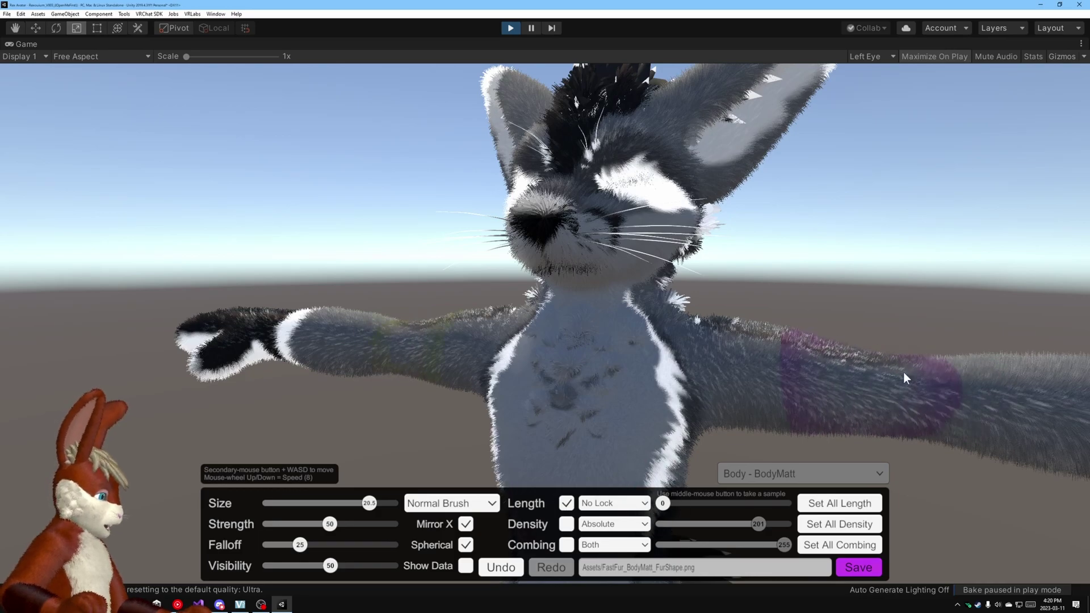
mouse_move(904, 372)
left_mouse_down()
mouse_move(1005, 387)
mouse_move(912, 389)
mouse_move(836, 374)
left_mouse_up()
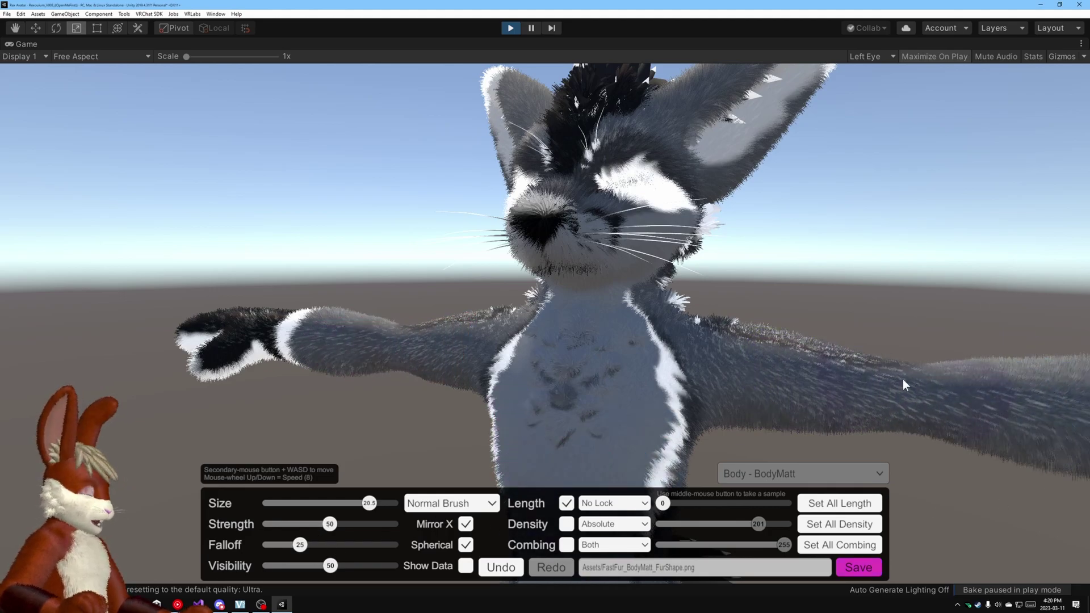
mouse_move(902, 379)
left_mouse_down()
mouse_move(990, 380)
mouse_move(847, 376)
mouse_move(918, 409)
mouse_move(971, 390)
mouse_move(742, 406)
left_mouse_up()
left_click(500, 567)
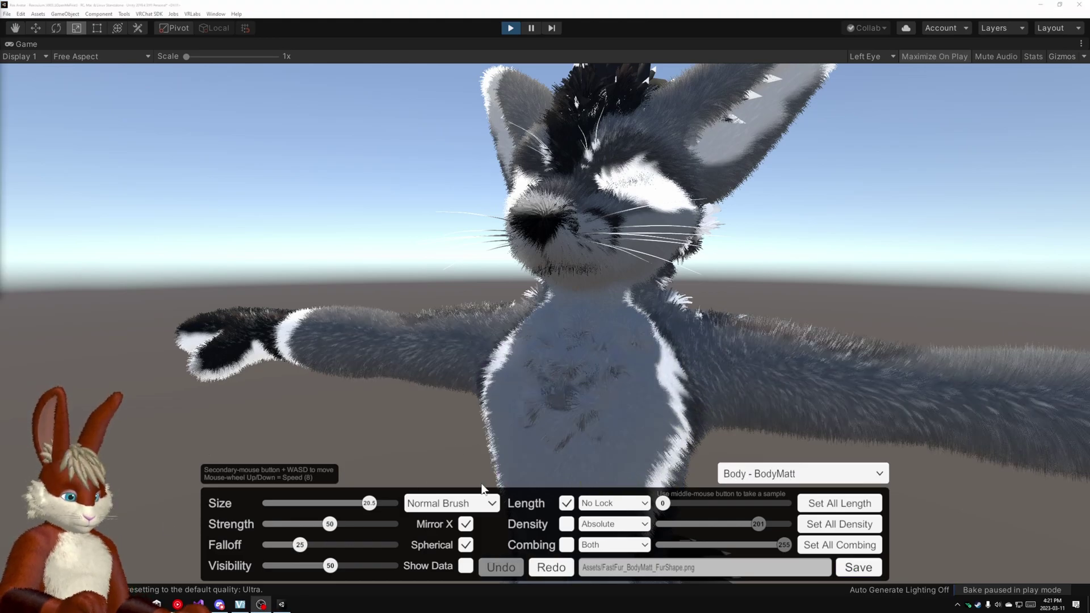
Try a brush falloff of 100 on the arm fur and undo the stroke.
left_click_drag(314, 539, 400, 546)
mouse_move(840, 370)
left_mouse_down()
mouse_move(728, 372)
mouse_move(882, 387)
left_mouse_up()
left_click(515, 574)
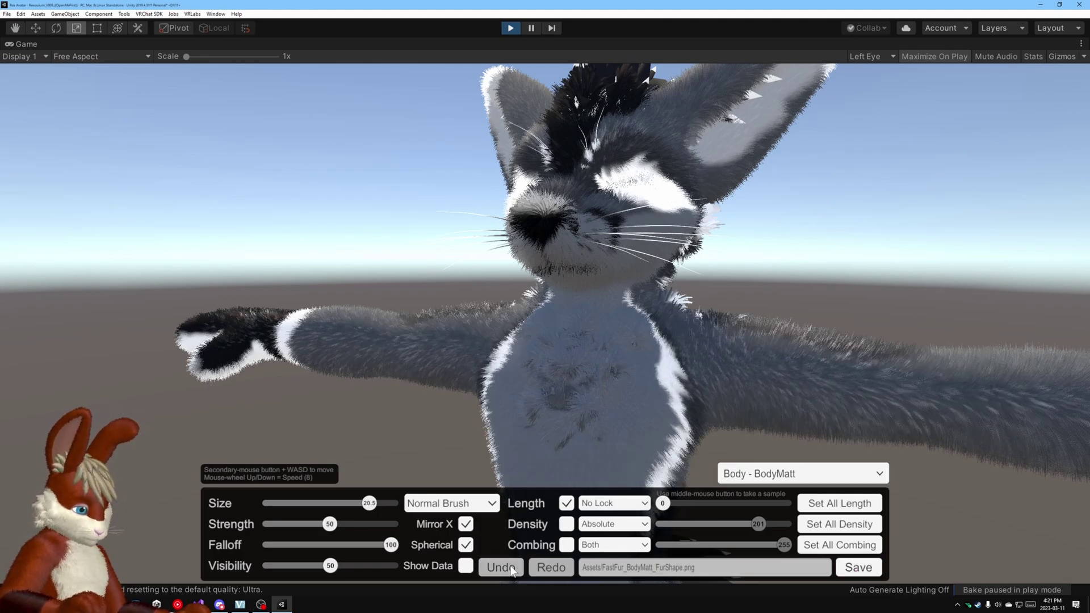
Set the brush strength to 100 and the falloff to 30.
left_click_drag(336, 528, 398, 526)
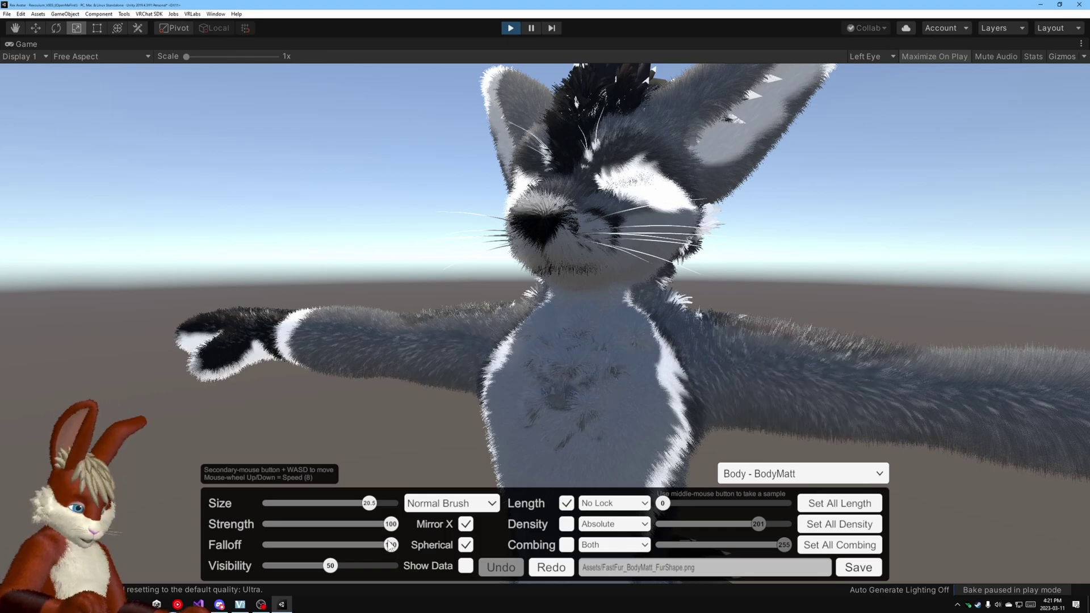
left_click_drag(317, 544, 306, 545)
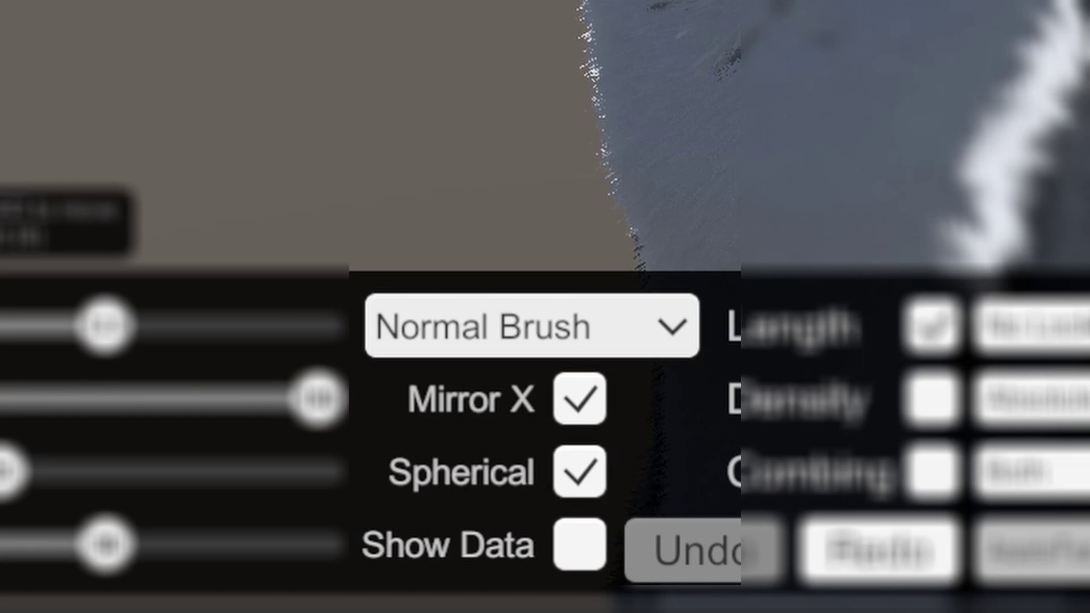
Switch the brush to Increase Only and brush the arm fur with the length at 125 and at 0.
left_click(681, 349)
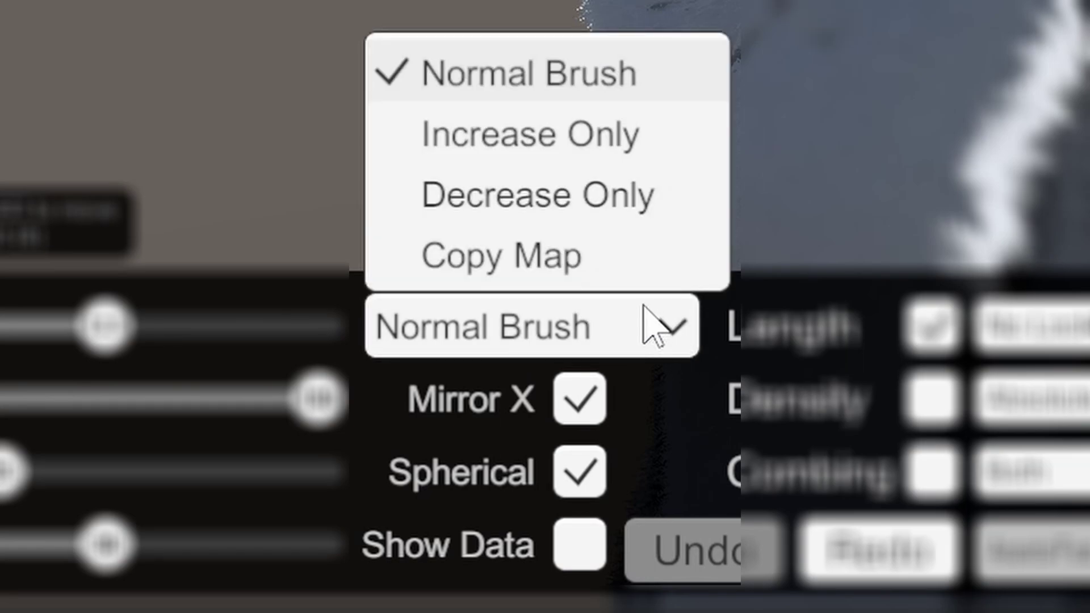
left_click(579, 134)
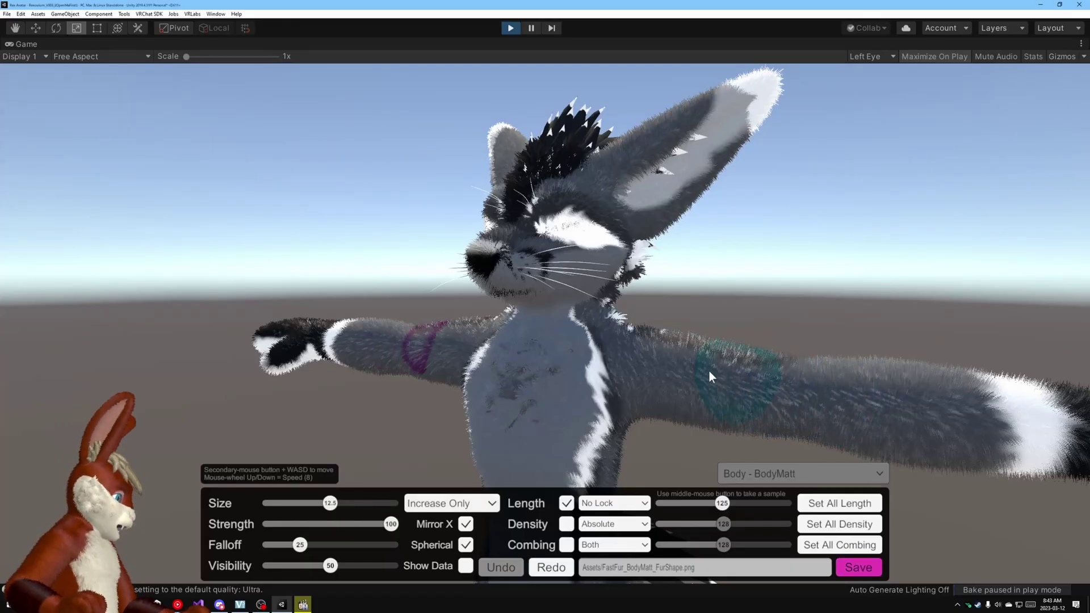
mouse_move(942, 384)
left_mouse_down()
mouse_move(795, 387)
mouse_move(714, 362)
mouse_move(822, 379)
mouse_move(763, 404)
mouse_move(677, 393)
mouse_move(724, 390)
left_mouse_up()
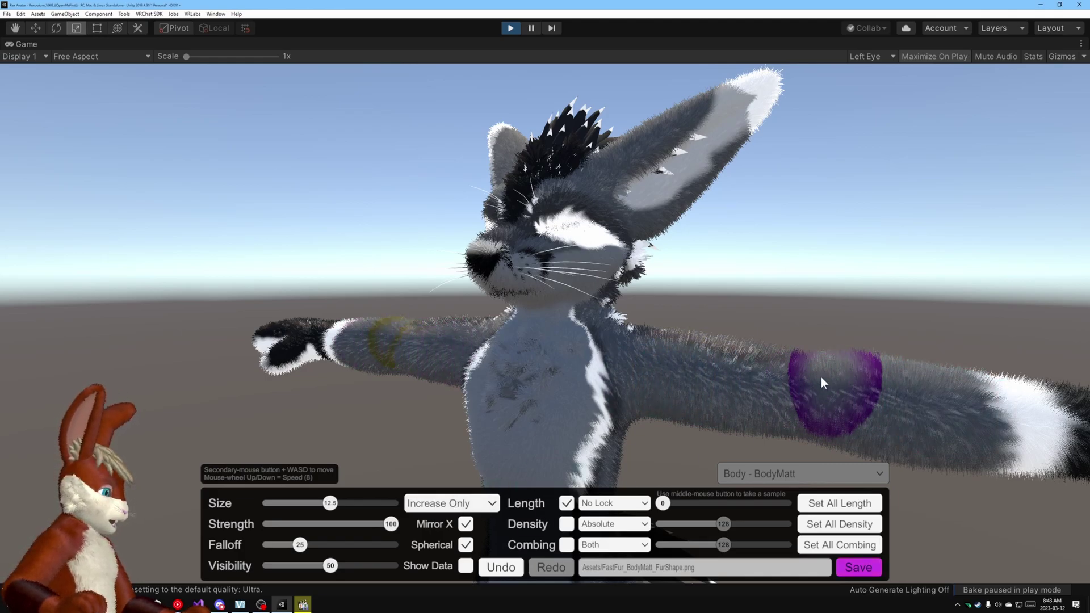
Switch the brush to Decrease Only and brush the arm fur with the length at 0 and at 127.
left_click(451, 503)
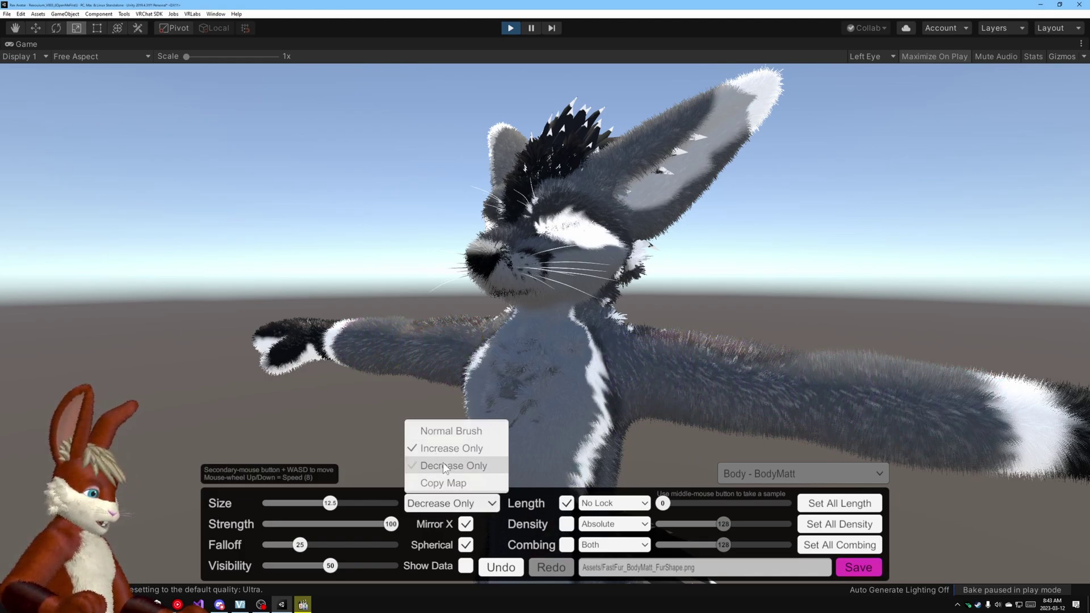
left_click(443, 465)
mouse_move(883, 404)
left_mouse_down()
mouse_move(656, 379)
mouse_move(735, 367)
mouse_move(779, 384)
mouse_move(858, 386)
left_mouse_up()
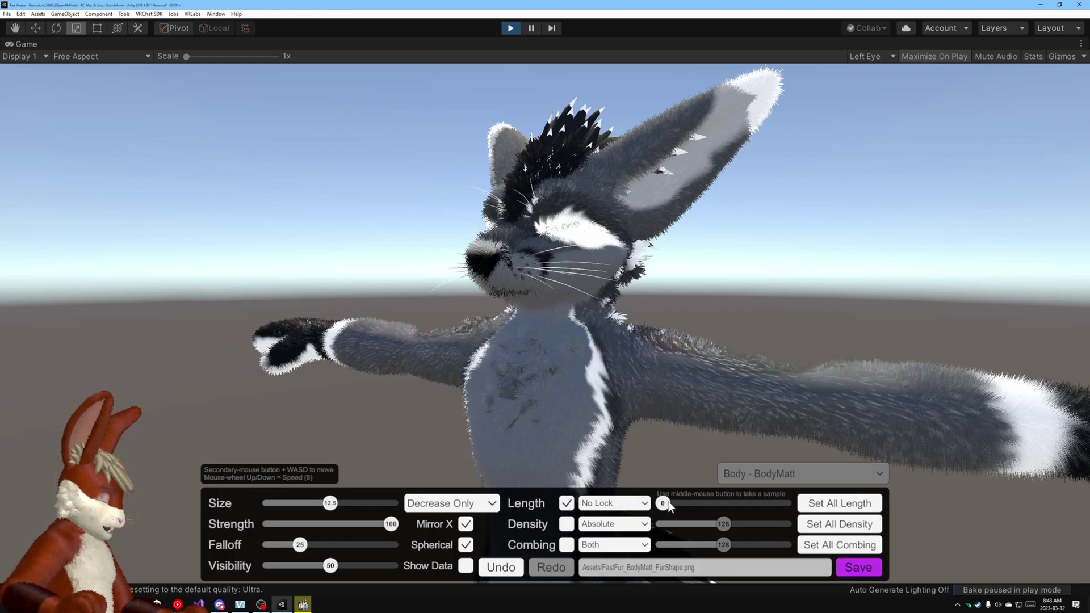
left_click_drag(727, 507, 729, 508)
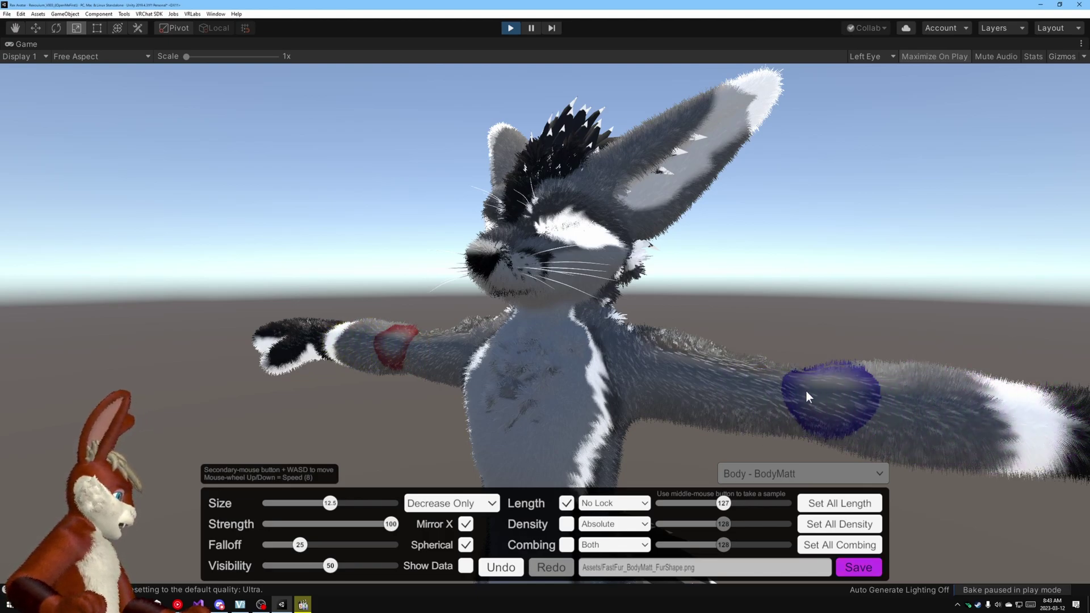
Switch the brush to Copy Map, turn off Spherical and toggle Show Data.
left_click(481, 509)
left_click(452, 483)
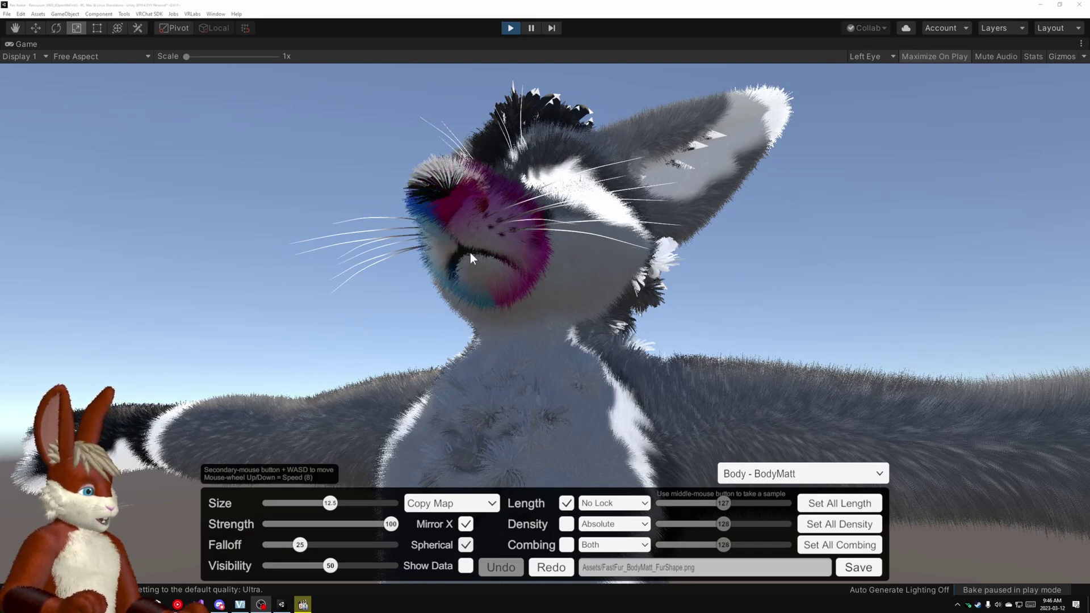
left_click(466, 544)
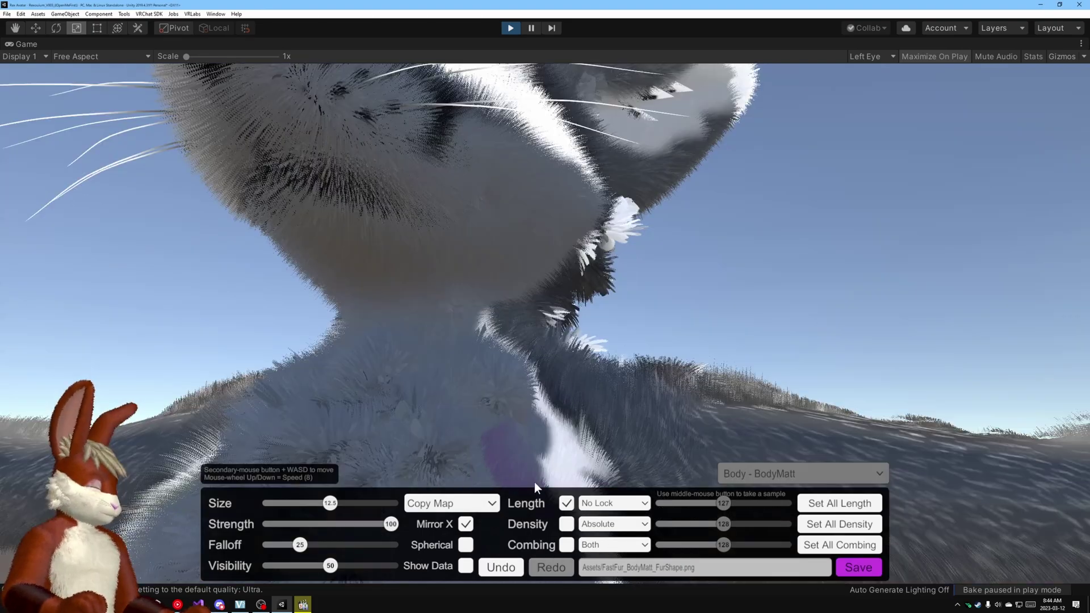
left_click(465, 565)
right_click_drag(771, 260, 742, 377)
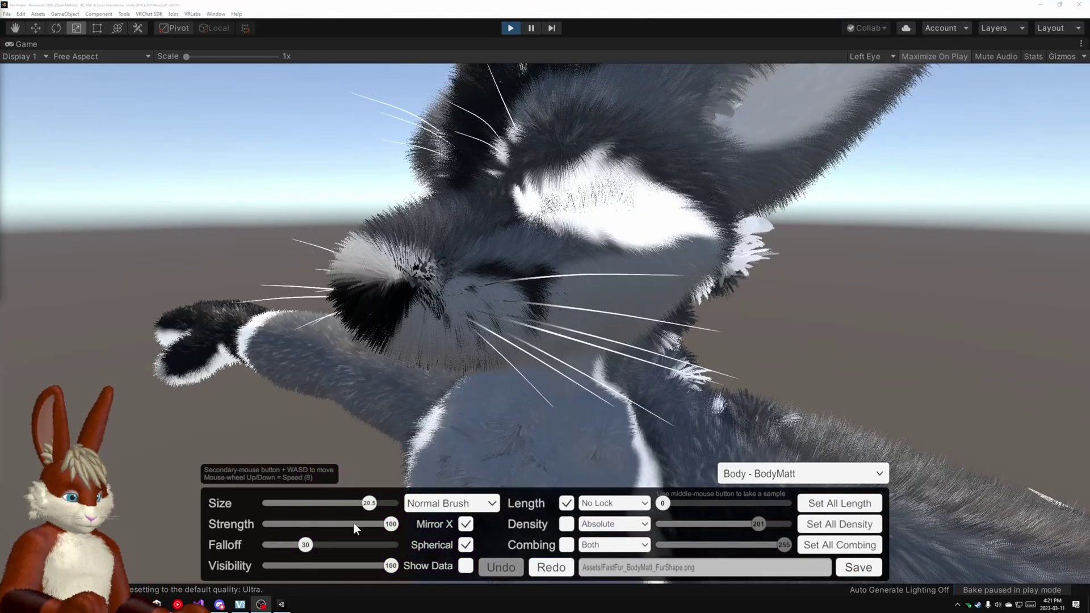
Try shortening the fur on the avatar's muzzle and face at length 0 with strength 100, and undo the stroke.
mouse_move(390, 524)
left_mouse_down()
mouse_move(331, 524)
mouse_move(462, 525)
left_mouse_up()
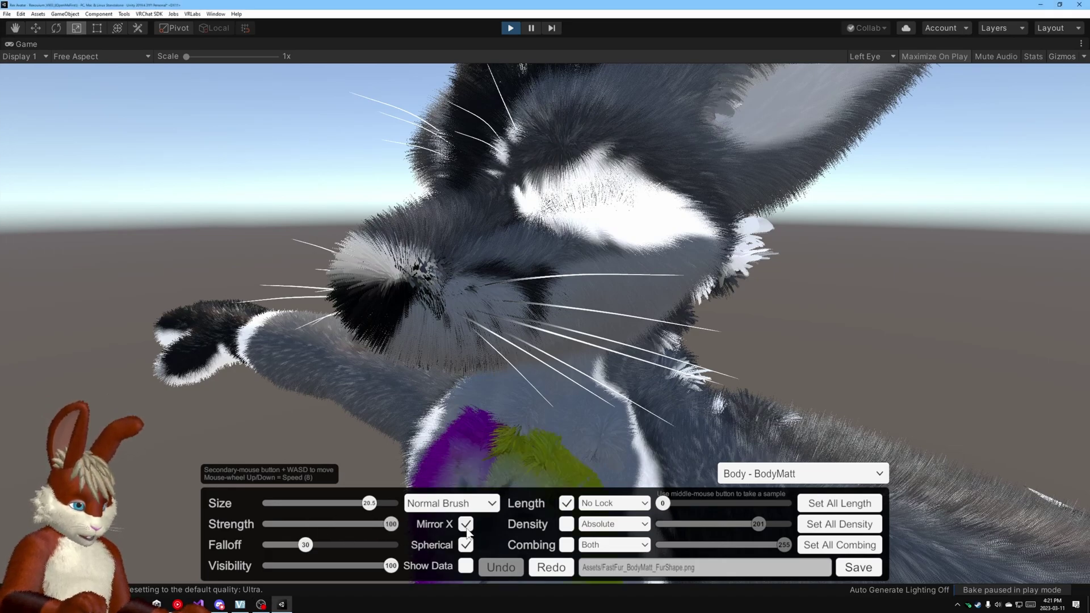
left_click_drag(419, 282, 413, 275)
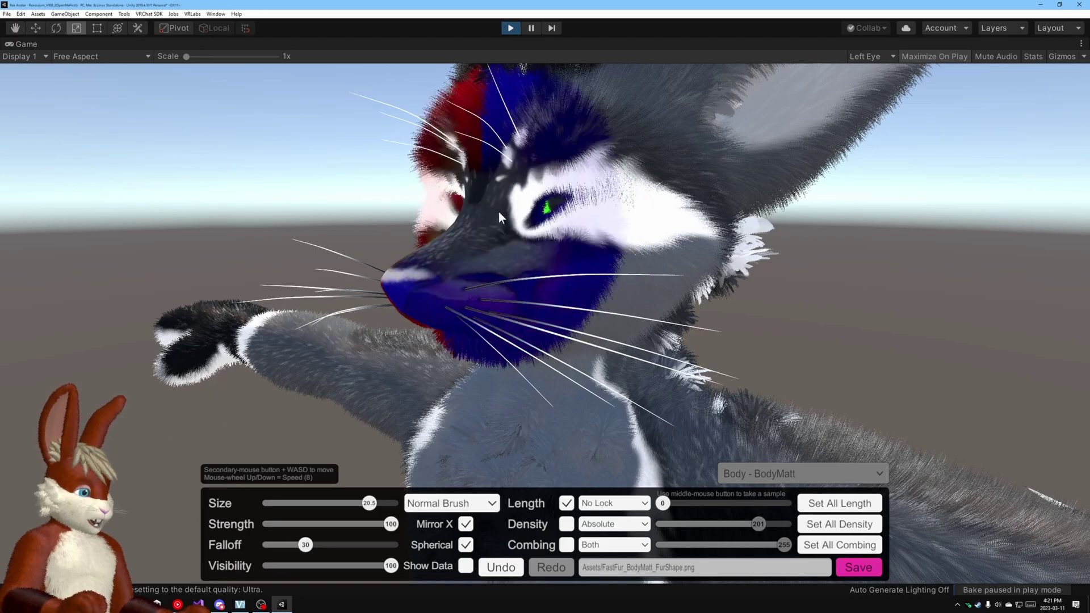
left_click(500, 566)
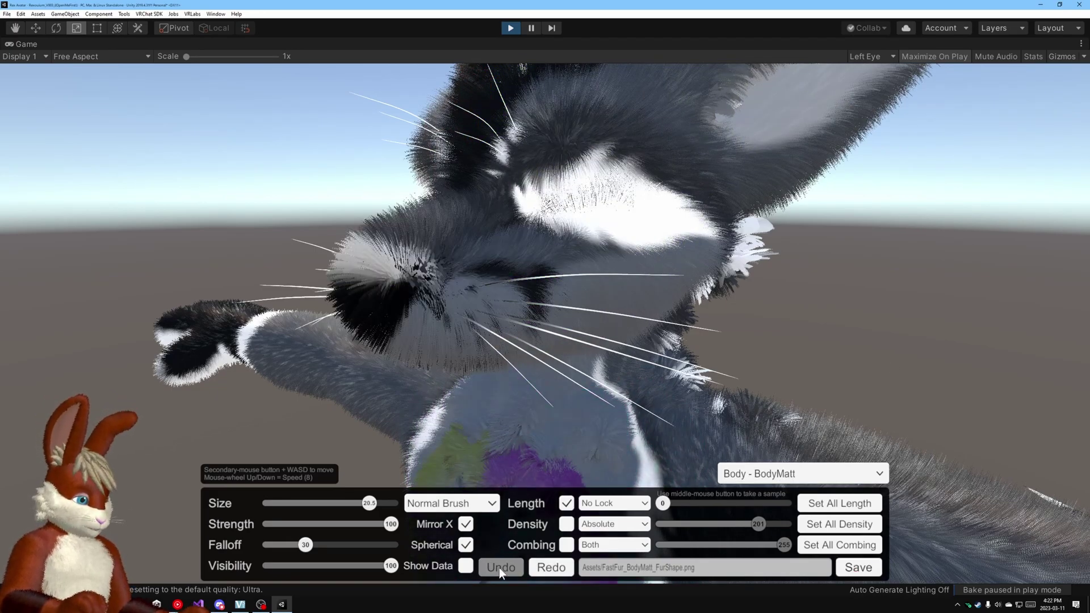
Try a fur length of 11 on the muzzle and reduce the brush size to 8.9.
mouse_move(665, 503)
left_mouse_down()
mouse_move(727, 505)
mouse_move(667, 503)
left_mouse_up()
left_click(425, 261)
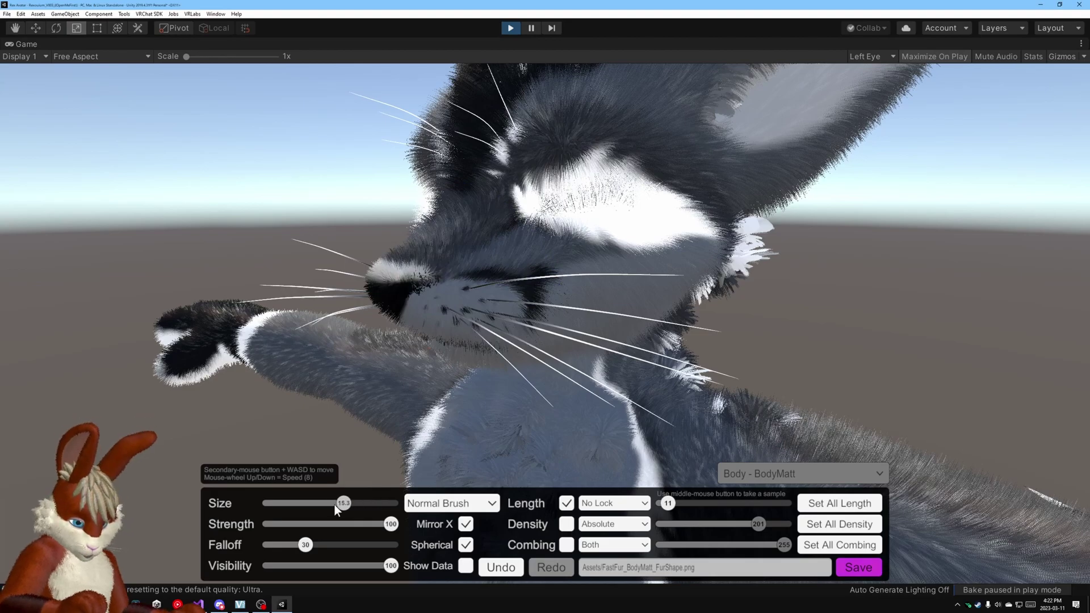
left_click_drag(335, 505, 311, 503)
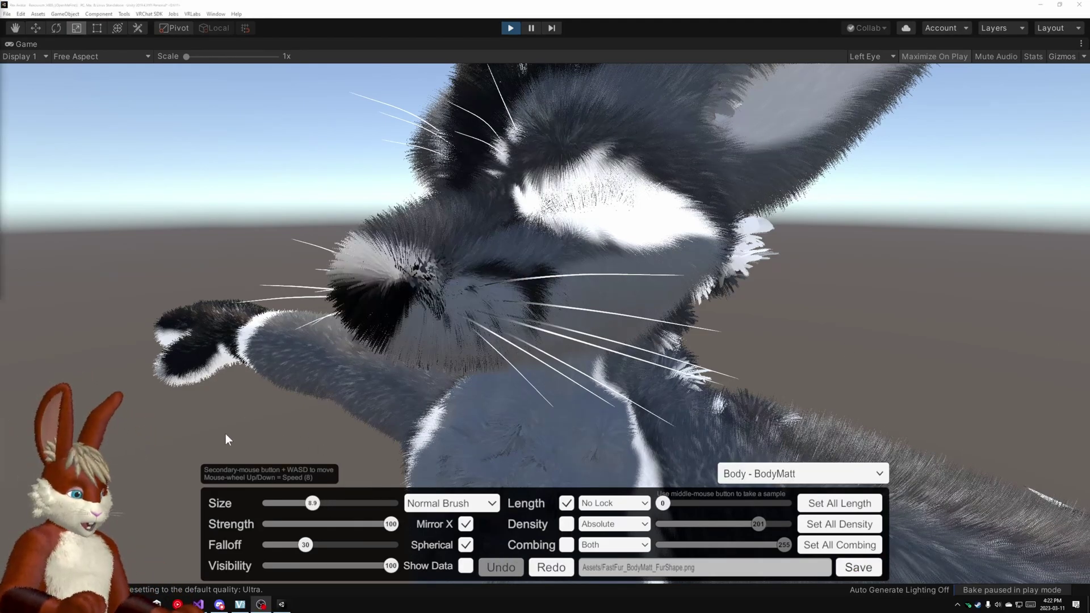
Set the brush size to 17.5 and strength to 20, and start shortening the muzzle and face fur at length 0.
left_click_drag(312, 504, 355, 504)
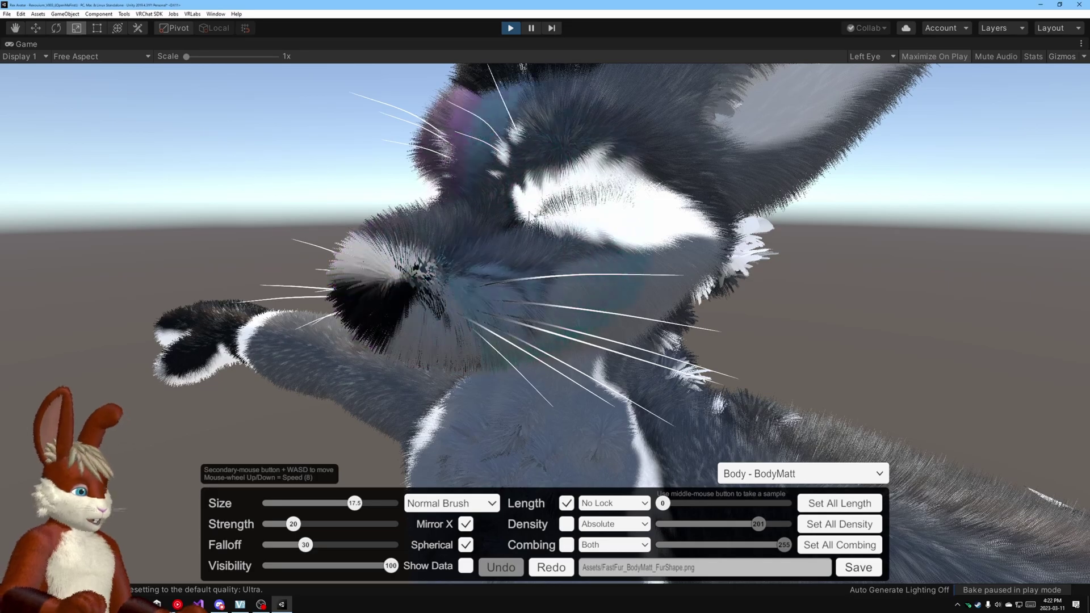
mouse_move(425, 271)
left_mouse_down()
mouse_move(492, 227)
mouse_move(496, 312)
mouse_move(398, 284)
mouse_move(510, 199)
mouse_move(599, 255)
mouse_move(425, 297)
mouse_move(454, 286)
left_mouse_up()
key("a")
mouse_move(601, 267)
right_mouse_down()
mouse_move(791, 284)
mouse_move(902, 311)
mouse_move(620, 312)
right_mouse_up()
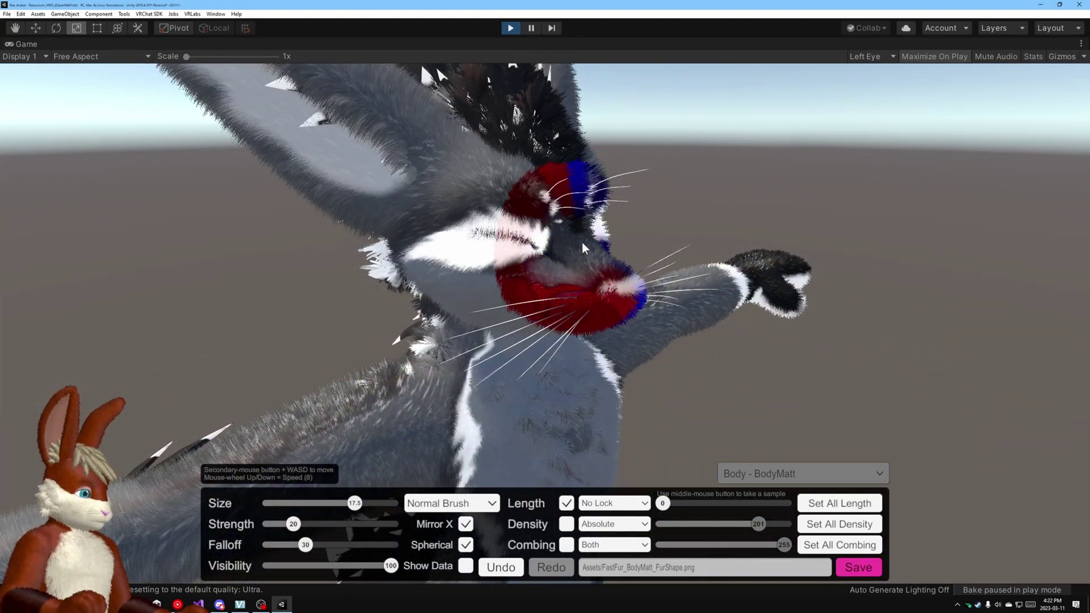
Shorten the fur around the eyes, nose bridge and muzzle from both sides of the head.
mouse_move(580, 283)
right_mouse_down()
mouse_move(757, 216)
mouse_move(594, 199)
mouse_move(544, 212)
right_mouse_up()
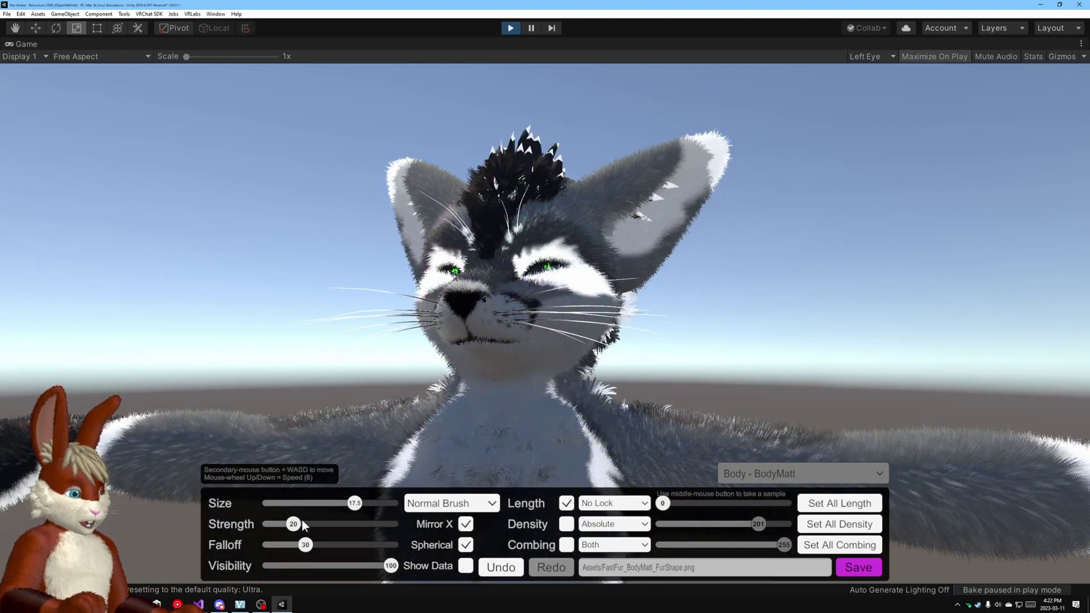
right_click_drag(670, 284, 931, 292)
key("a")
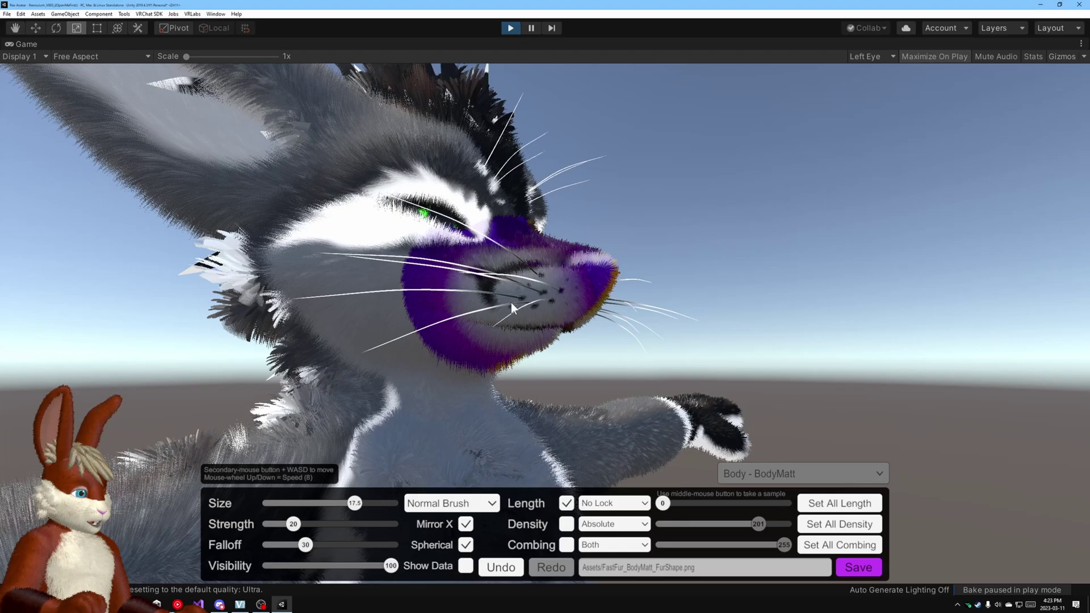
right_click_drag(511, 302, 324, 279)
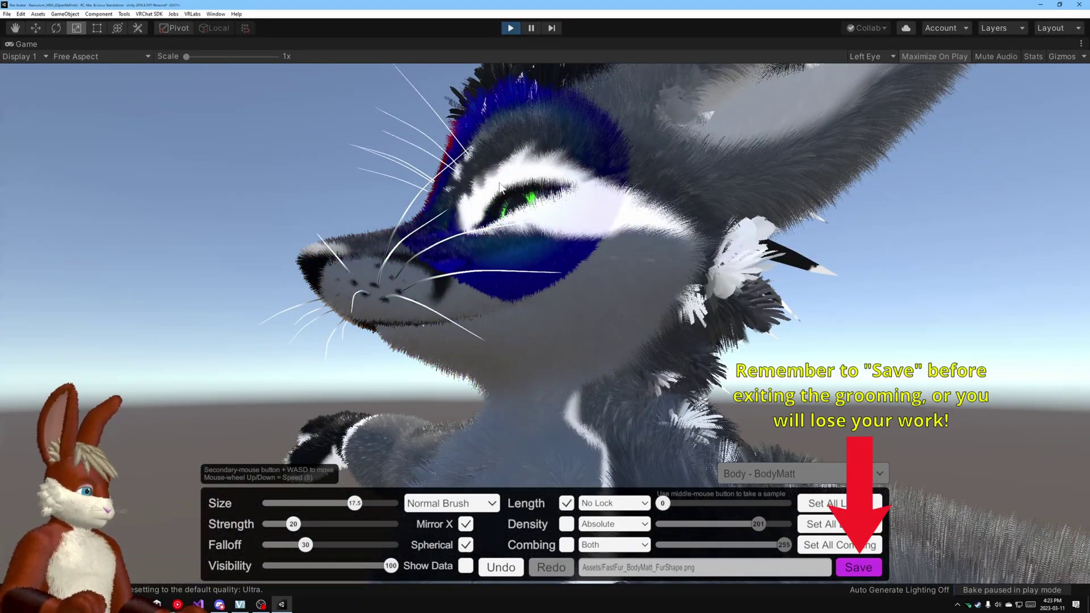
mouse_move(499, 186)
right_mouse_down()
mouse_move(727, 271)
mouse_move(808, 237)
mouse_move(971, 254)
mouse_move(1046, 305)
mouse_move(768, 251)
right_mouse_up()
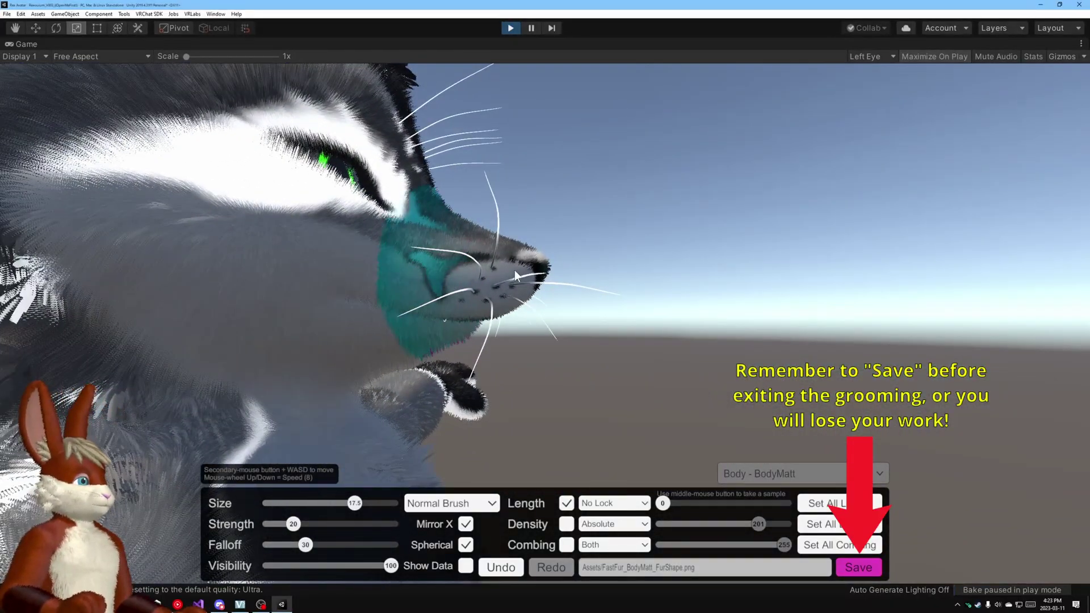
mouse_move(460, 237)
right_mouse_down()
mouse_move(662, 238)
mouse_move(420, 254)
mouse_move(332, 273)
mouse_move(346, 247)
right_mouse_up()
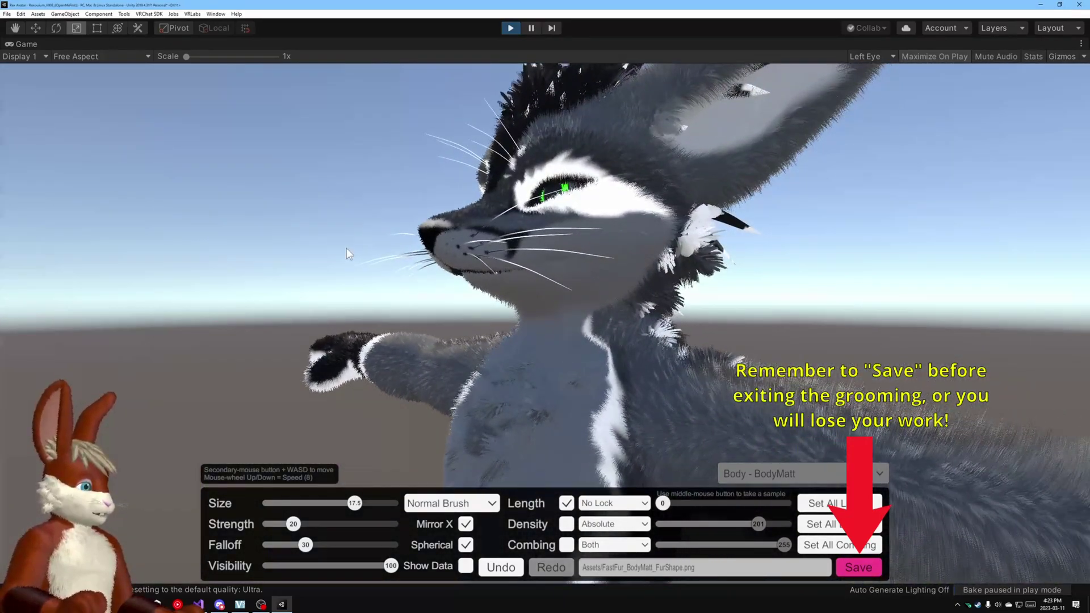
Turn on Show Data to colour the avatar's fur by its length values.
left_click(467, 567)
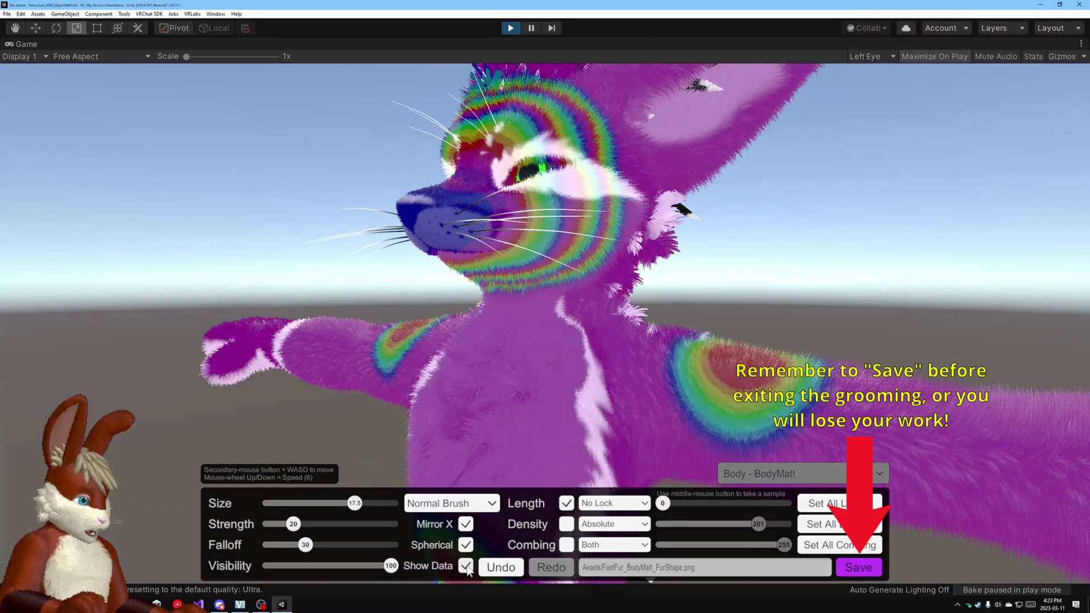
right_click_drag(887, 218, 941, 277)
left_click_drag(941, 277, 851, 272)
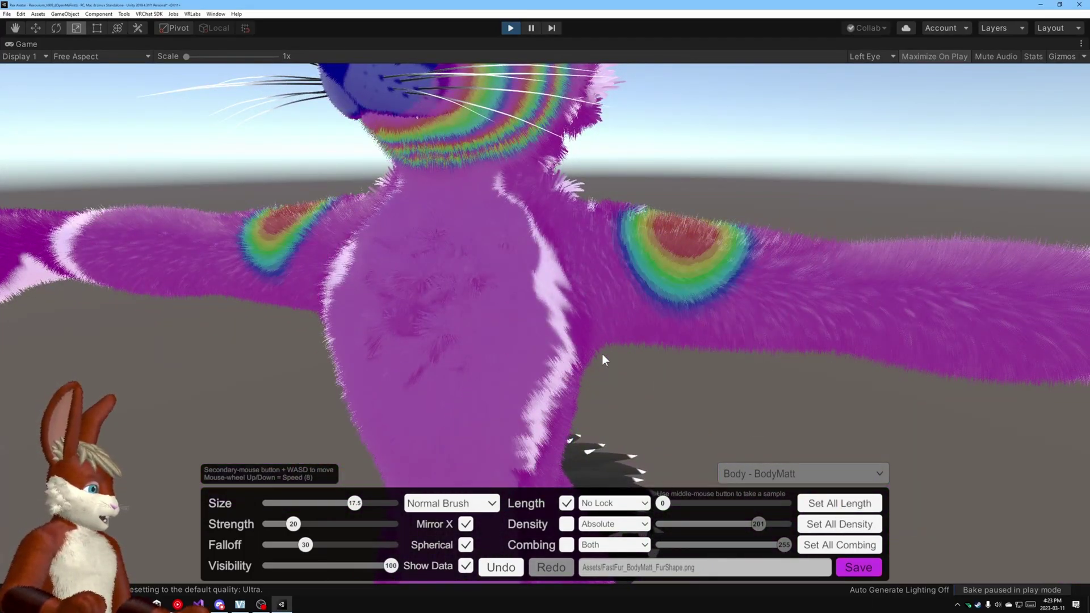
Brush the chest fur at length 0 and sample a brush length of 184 from the avatar's fur.
mouse_move(489, 260)
left_mouse_down()
mouse_move(499, 311)
mouse_move(550, 298)
left_mouse_up()
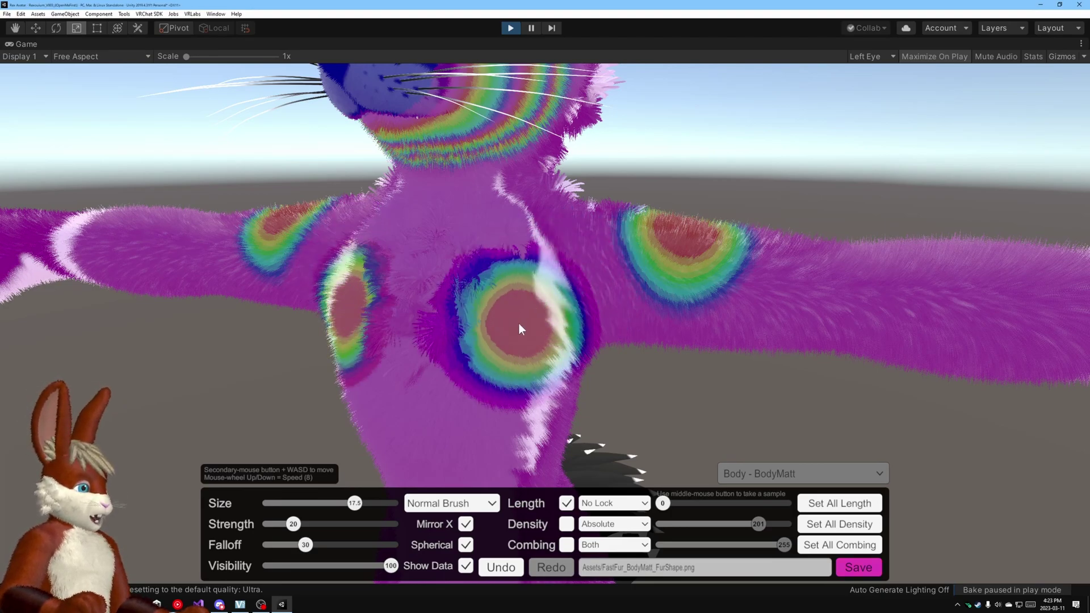
middle_click(519, 324)
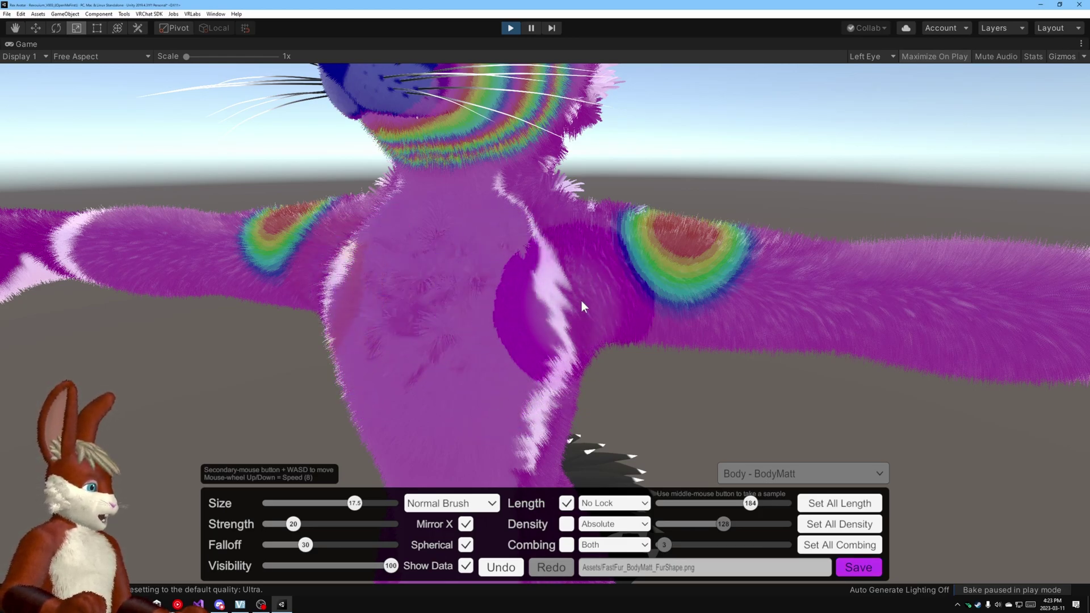
Set the brush strength to 100 and brush the shoulder and upper-arm fur at length 184 from the front and back.
left_click(624, 270)
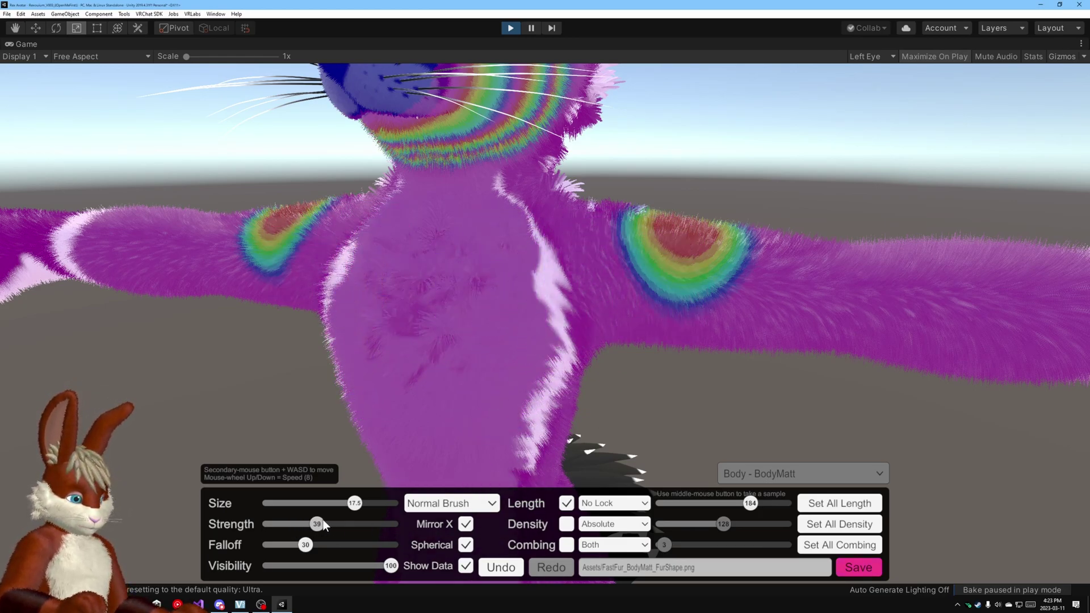
mouse_move(640, 282)
left_mouse_down()
mouse_move(631, 285)
mouse_move(737, 273)
left_mouse_up()
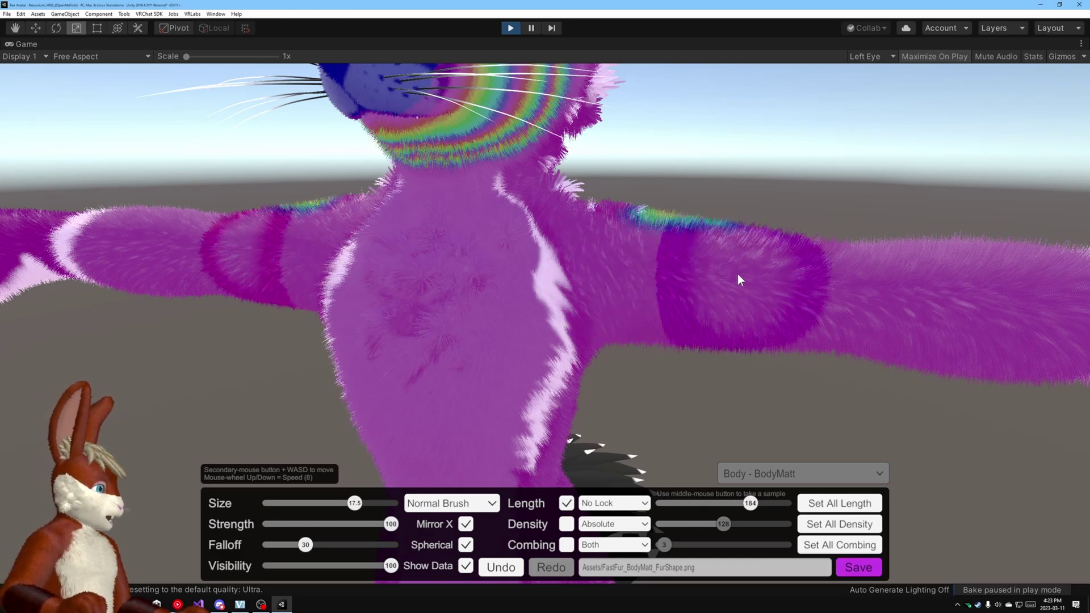
mouse_move(737, 274)
right_mouse_down()
mouse_move(832, 277)
mouse_move(806, 329)
mouse_move(279, 360)
mouse_move(397, 335)
right_mouse_up()
mouse_move(397, 334)
left_mouse_down()
mouse_move(415, 325)
mouse_move(345, 386)
mouse_move(435, 378)
left_mouse_up()
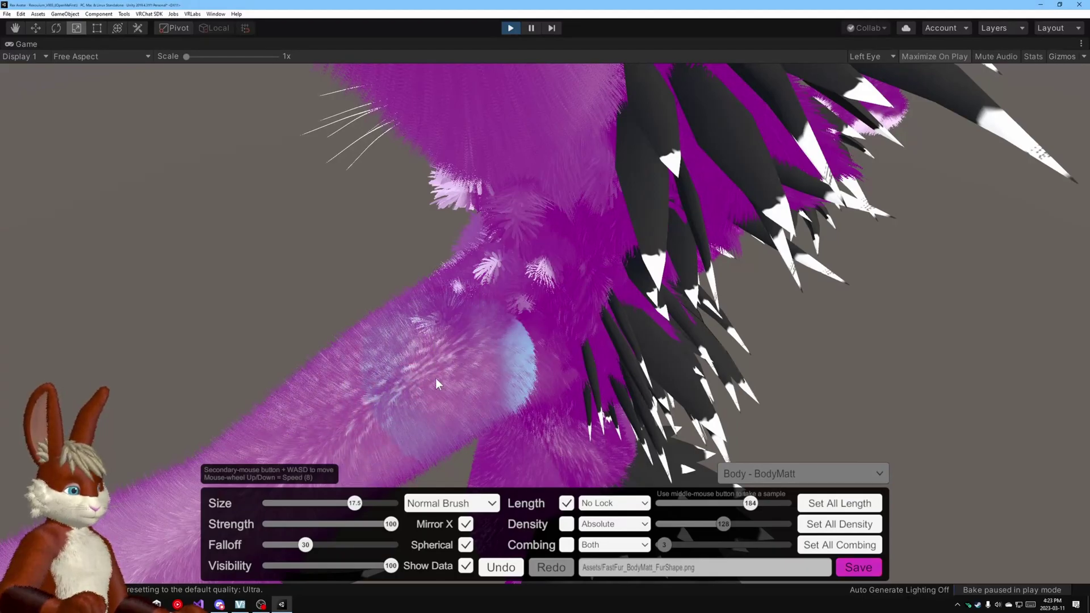
mouse_move(434, 378)
right_mouse_down()
mouse_move(507, 339)
mouse_move(605, 349)
mouse_move(870, 264)
mouse_move(915, 179)
mouse_move(832, 309)
mouse_move(835, 263)
right_mouse_up()
scroll(605, 349, "up", 2)
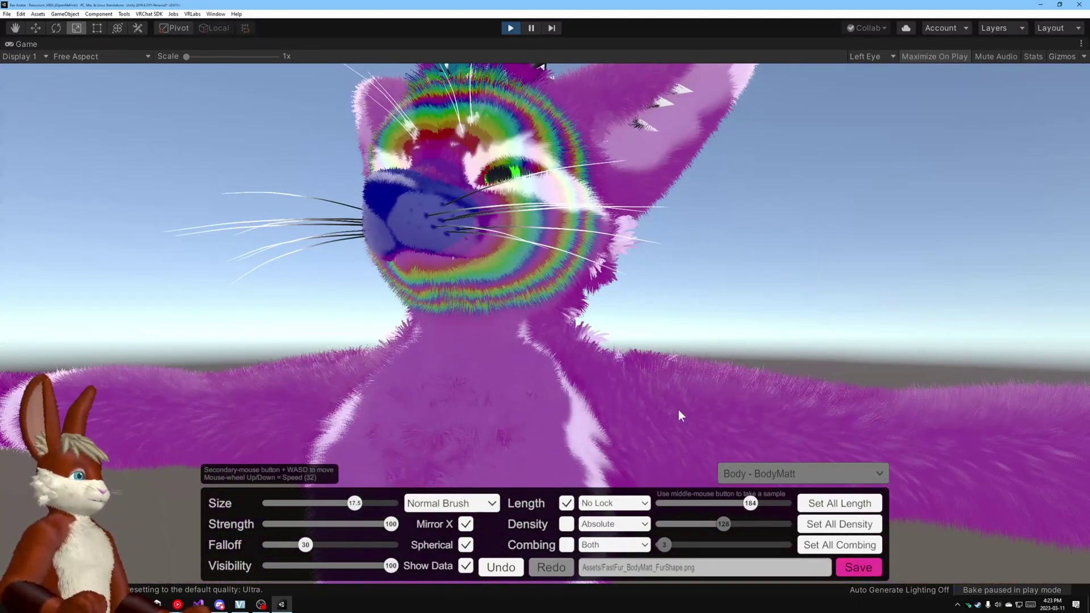
left_click(483, 563)
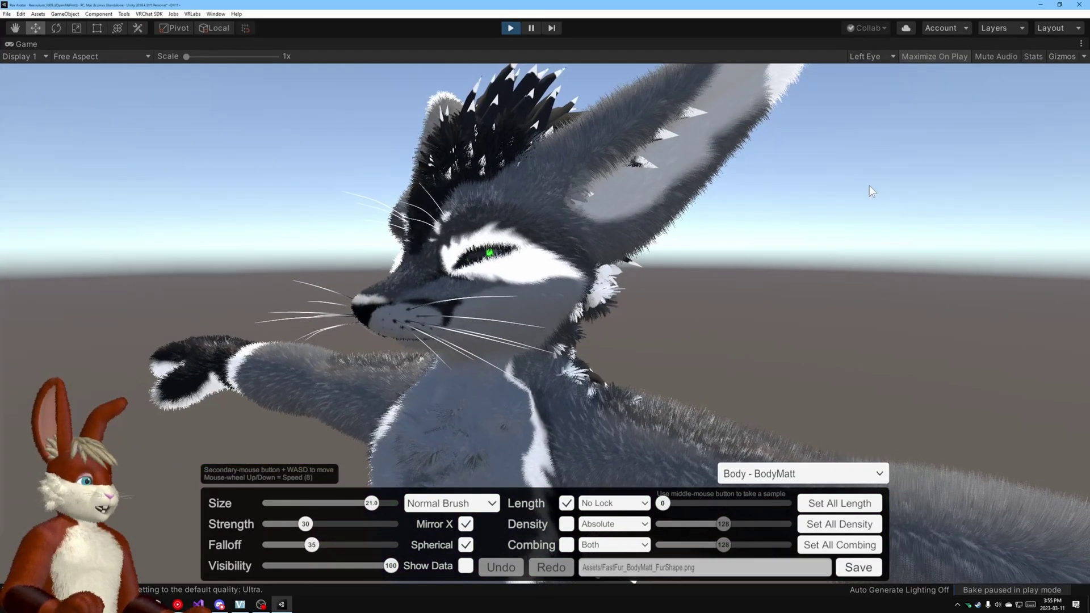
Set the brush size to 3.3, falloff to 80 and strength to 100 for clearing the foot's paw pads.
right_click_drag(869, 185, 789, 166)
mouse_move(777, 162)
left_mouse_down()
mouse_move(749, 191)
mouse_move(459, 366)
left_mouse_up()
mouse_move(459, 365)
right_mouse_down()
mouse_move(765, 228)
mouse_move(789, 299)
mouse_move(605, 286)
mouse_move(488, 301)
mouse_move(728, 413)
mouse_move(708, 340)
mouse_move(781, 284)
mouse_move(657, 290)
right_mouse_up()
key("d")
scroll(604, 286, "up", 1)
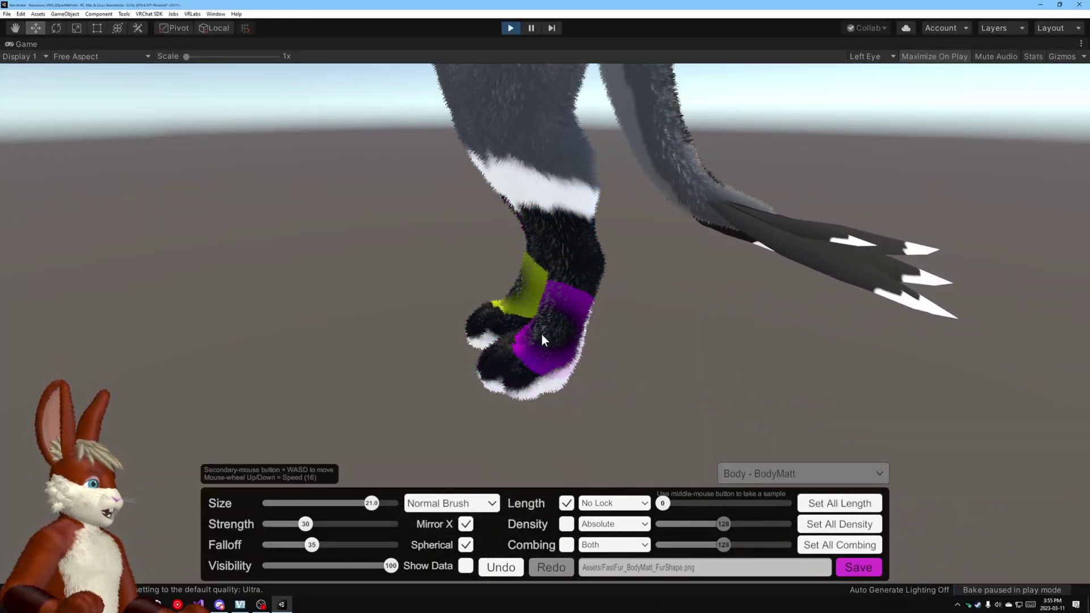
mouse_move(541, 340)
right_mouse_down()
mouse_move(800, 337)
mouse_move(844, 356)
right_mouse_up()
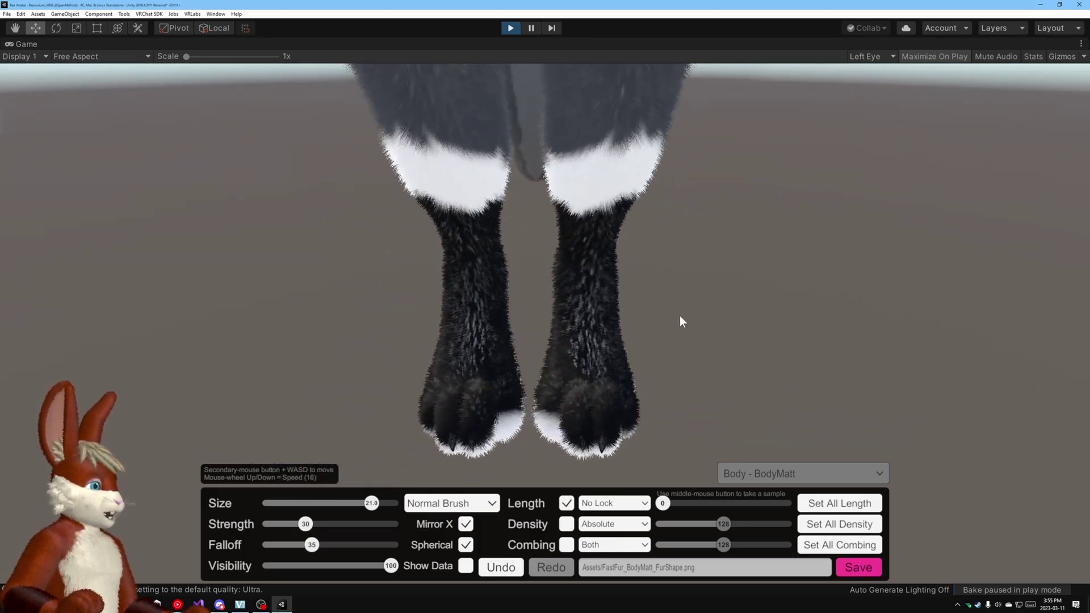
right_click_drag(590, 432, 885, 154)
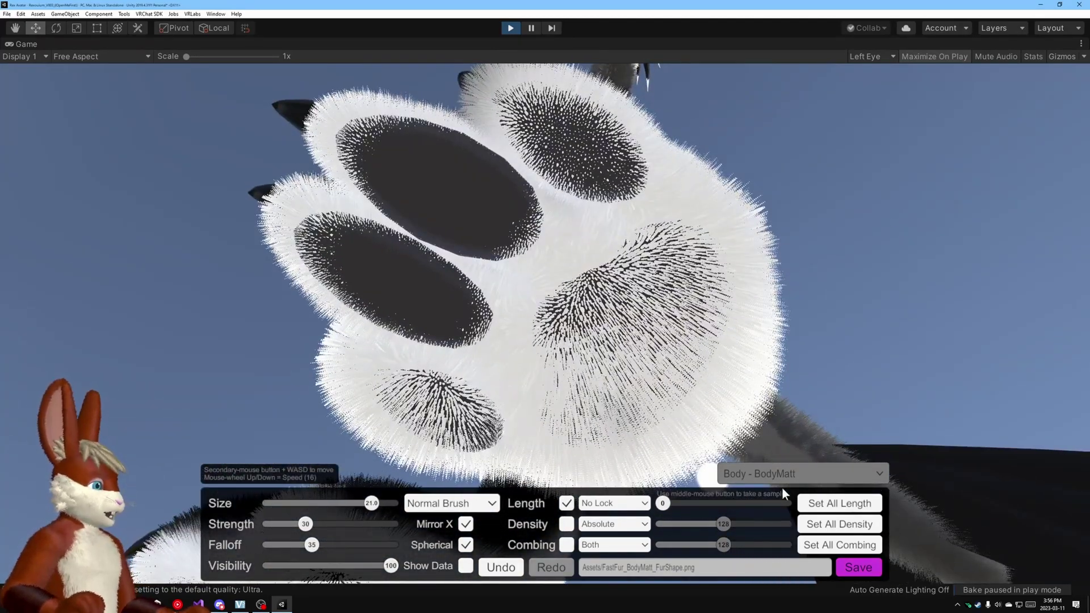
left_click_drag(356, 509, 302, 508)
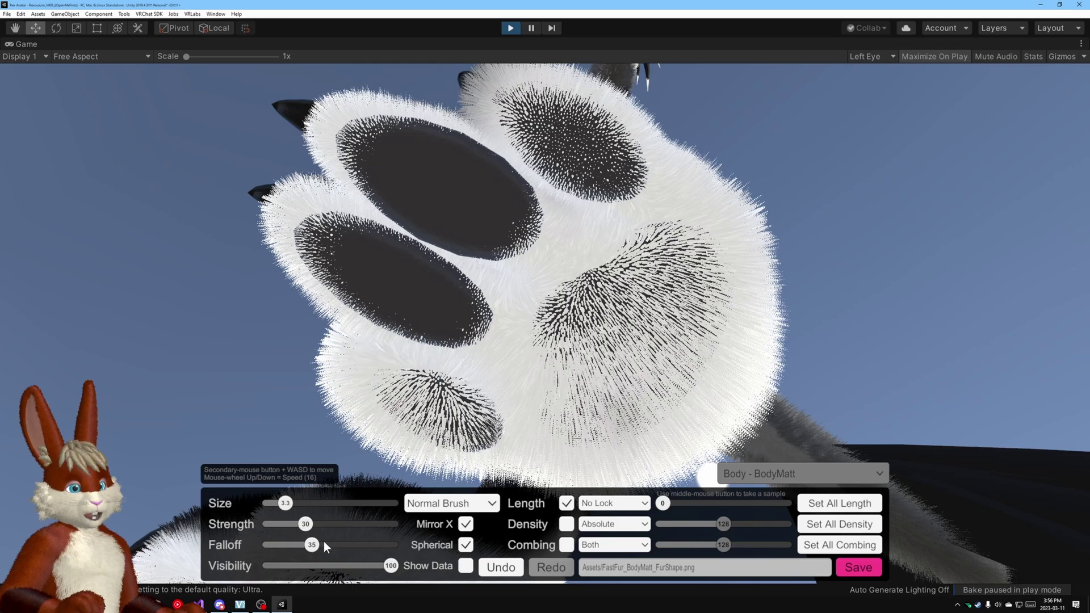
left_click_drag(313, 546, 367, 546)
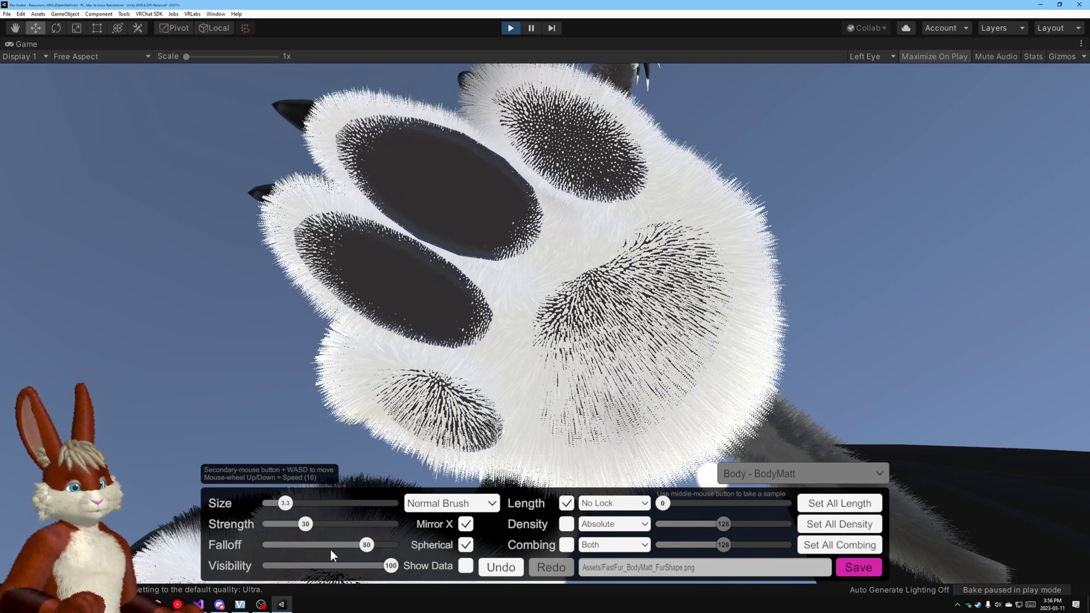
left_click_drag(305, 524, 333, 525)
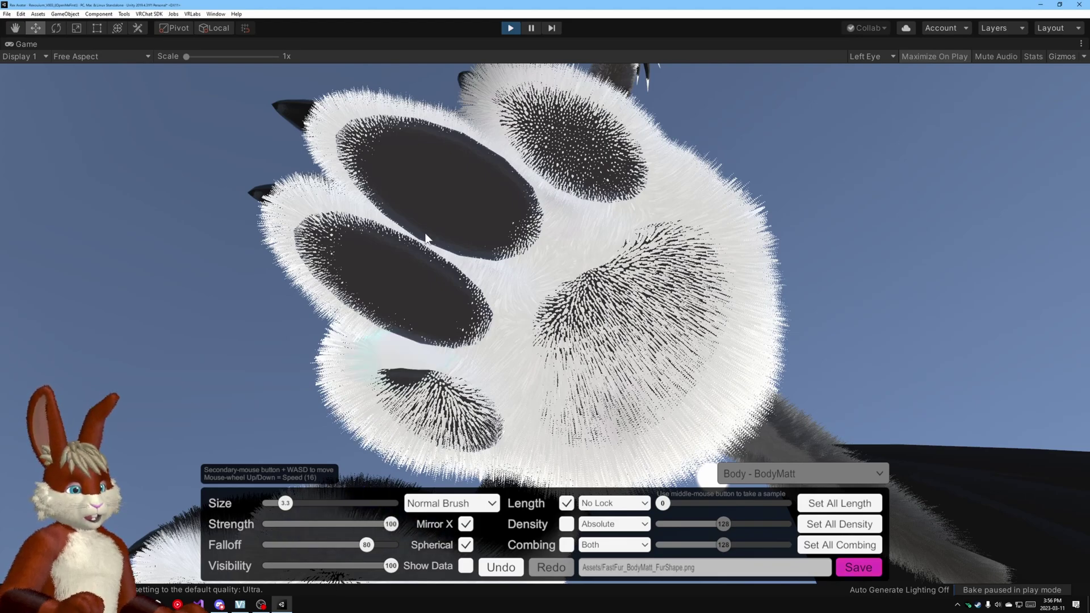
Remove the fur from three toe pads and the large sole pad at length 0, reducing the brush size to 2.7.
mouse_move(425, 237)
left_mouse_down()
mouse_move(384, 152)
mouse_move(501, 223)
left_mouse_up()
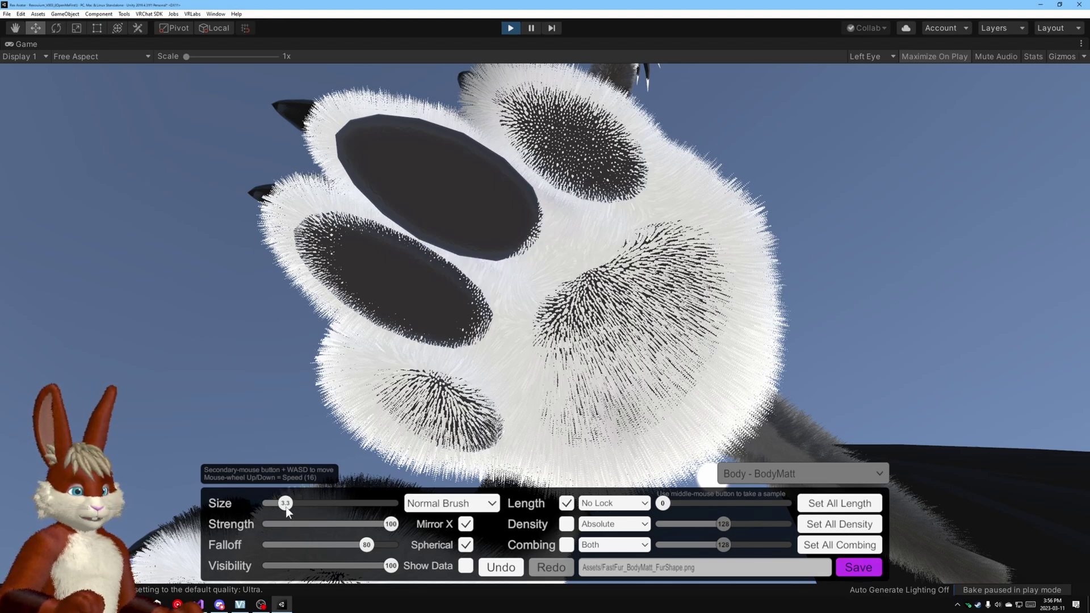
left_click_drag(284, 502, 282, 503)
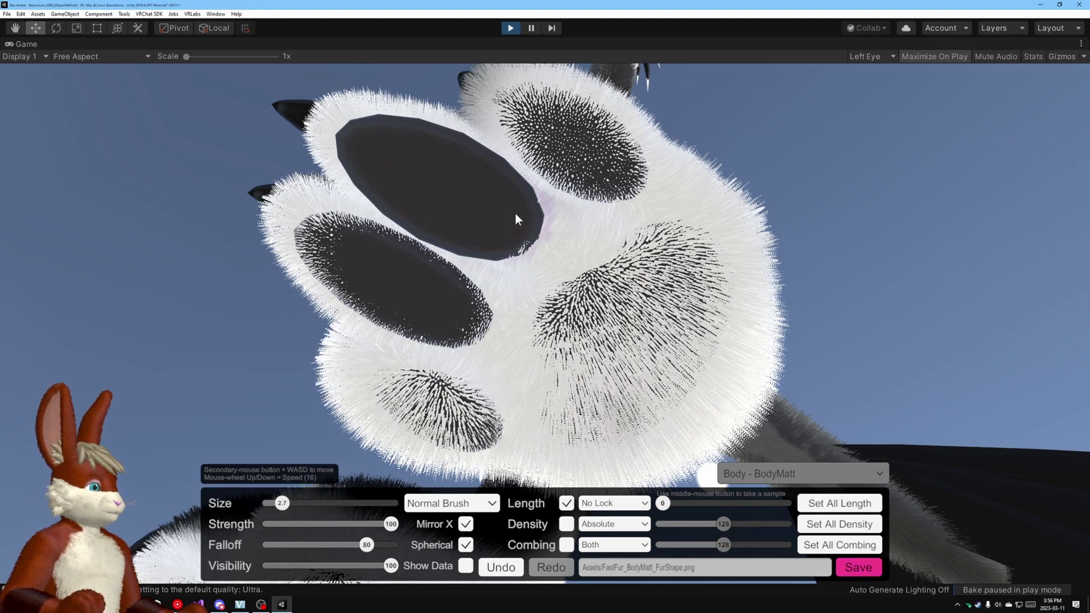
mouse_move(341, 307)
left_mouse_down()
mouse_move(351, 257)
mouse_move(336, 244)
mouse_move(369, 261)
left_mouse_up()
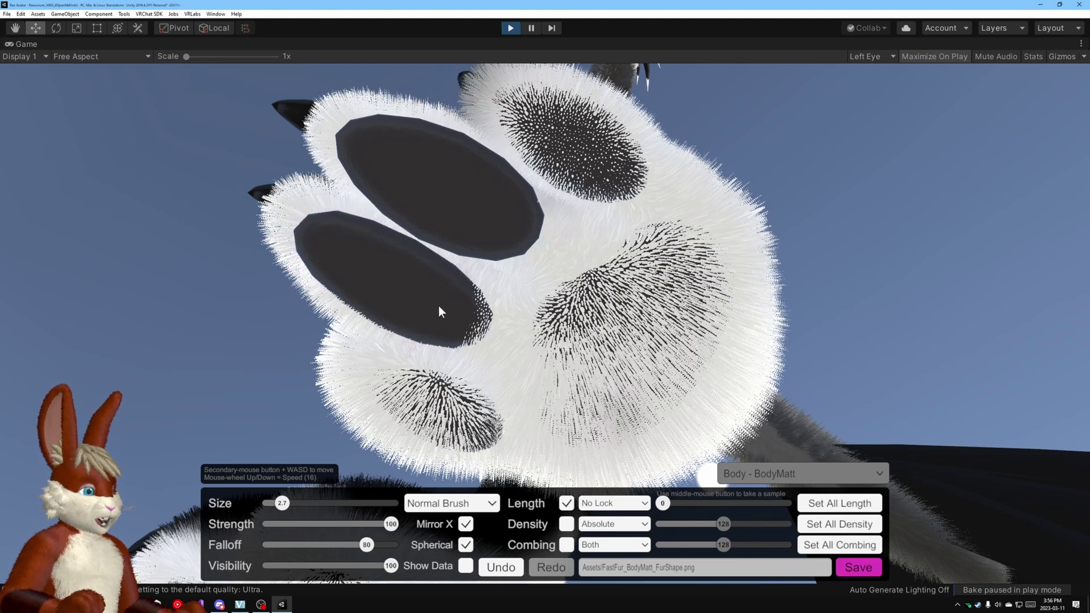
mouse_move(460, 313)
left_mouse_down()
mouse_move(428, 411)
mouse_move(429, 400)
left_mouse_up()
left_click_drag(587, 309, 635, 278)
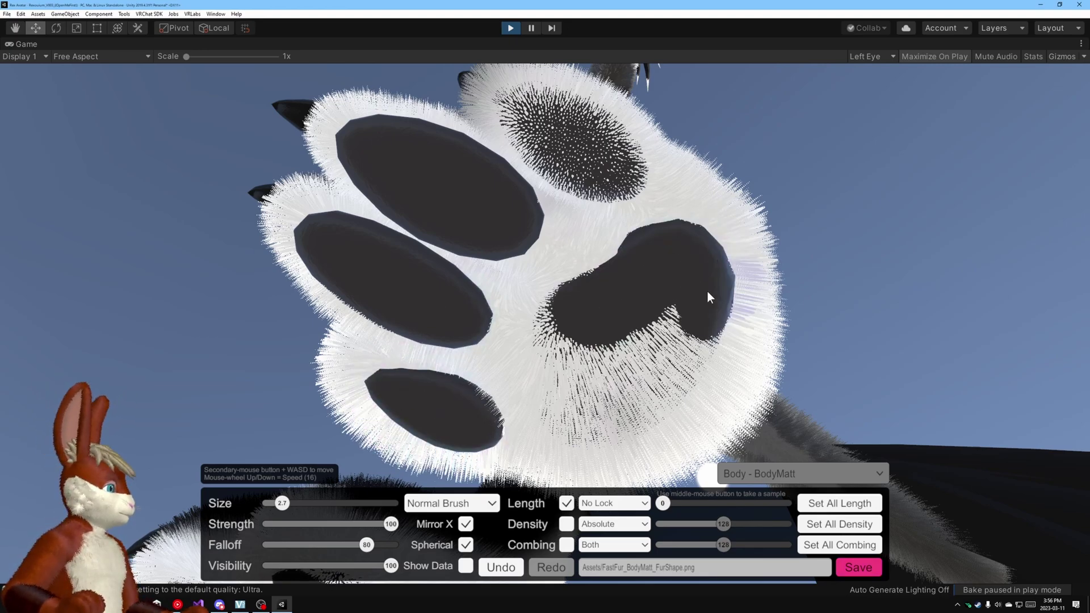
mouse_move(707, 295)
left_mouse_down()
mouse_move(608, 418)
mouse_move(579, 312)
left_mouse_up()
Clear the remaining toe pad of fur and clean up the foot pad edges with a brush size of 1.9.
right_click_drag(579, 312, 522, 277)
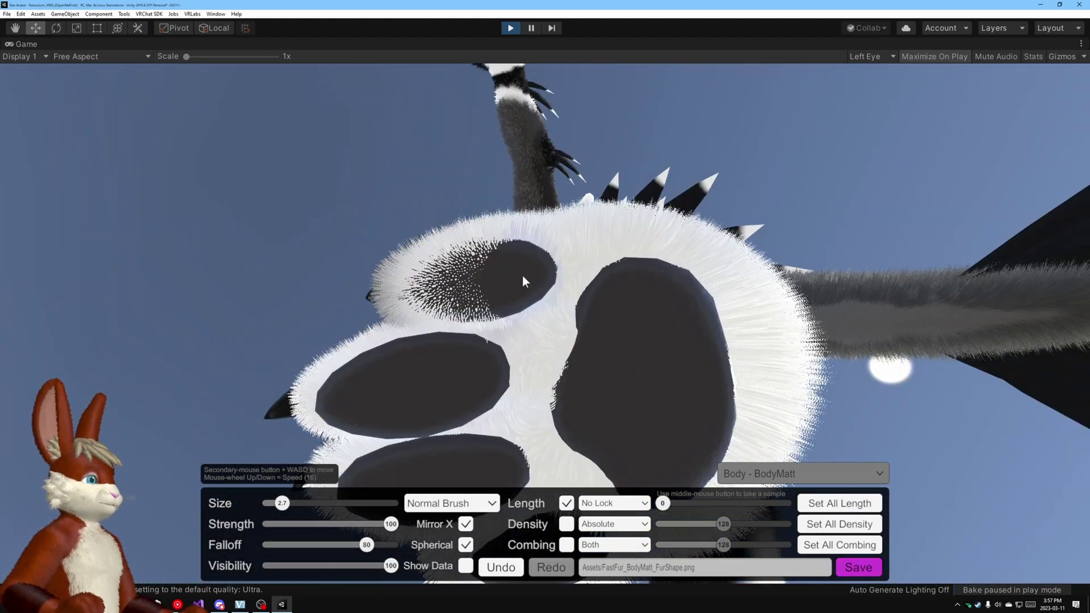
left_click_drag(523, 278, 442, 287)
left_click_drag(282, 504, 280, 507)
left_click(571, 393)
mouse_move(571, 392)
right_mouse_down()
mouse_move(464, 420)
mouse_move(432, 325)
mouse_move(397, 298)
right_mouse_up()
scroll(464, 419, "down", 2)
left_click(433, 326)
right_click_drag(452, 330, 669, 297)
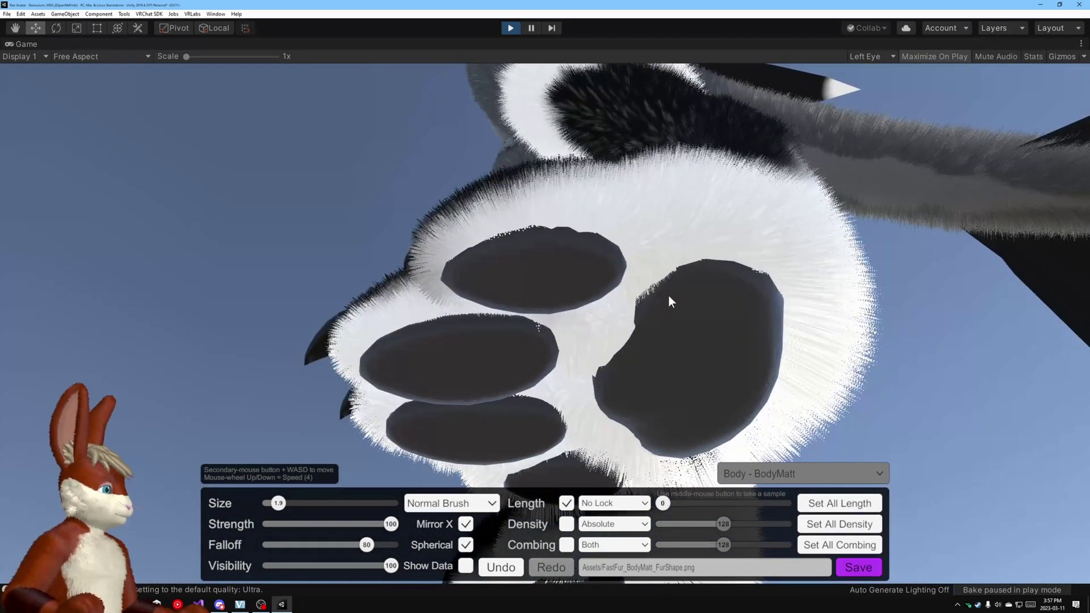
right_click_drag(511, 260, 690, 194)
Set the brush size to 17.1 and strength to 38 for grooming the hand fur.
right_click_drag(779, 304, 718, 149)
scroll(663, 224, "up", 2)
key("s")
right_click_drag(663, 224, 796, 370)
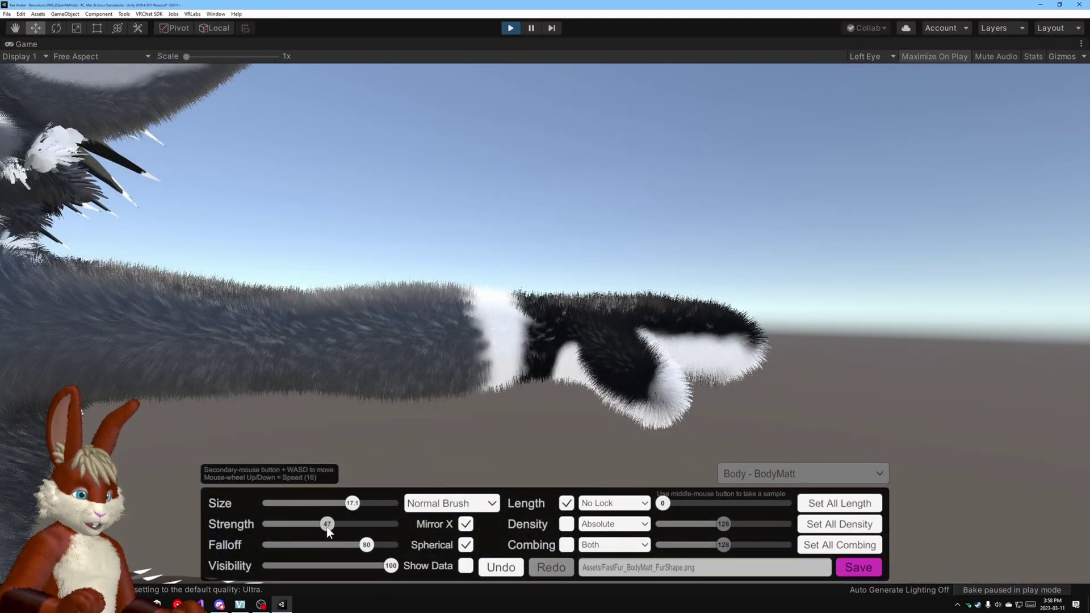
Try shortening the fur across the back of the hand and thumb at strength 38, and undo the stroke.
mouse_move(539, 318)
left_mouse_down()
mouse_move(737, 325)
mouse_move(638, 397)
left_mouse_up()
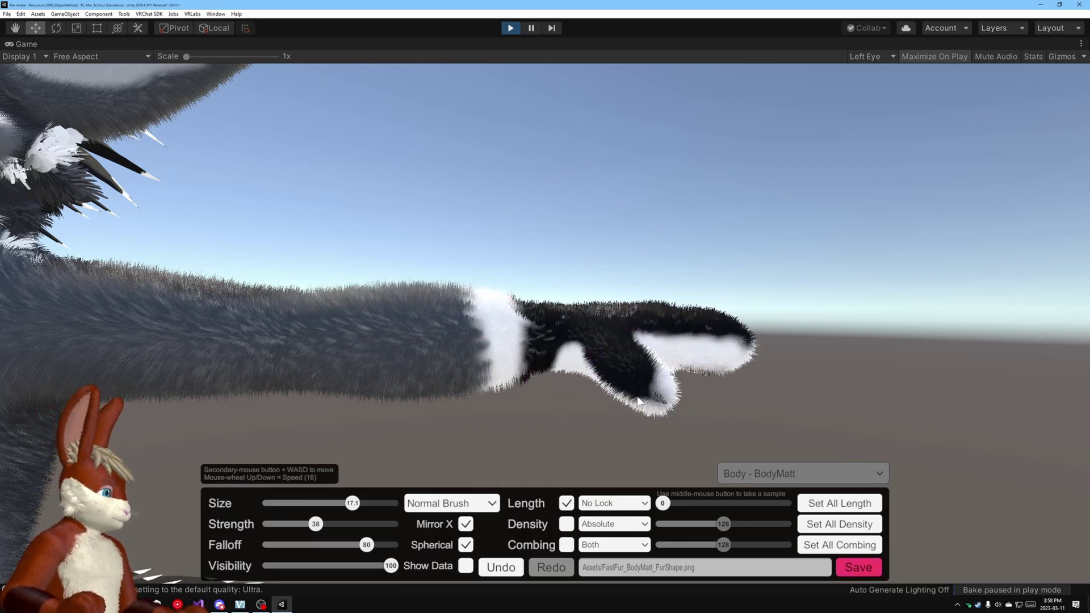
left_click(502, 568)
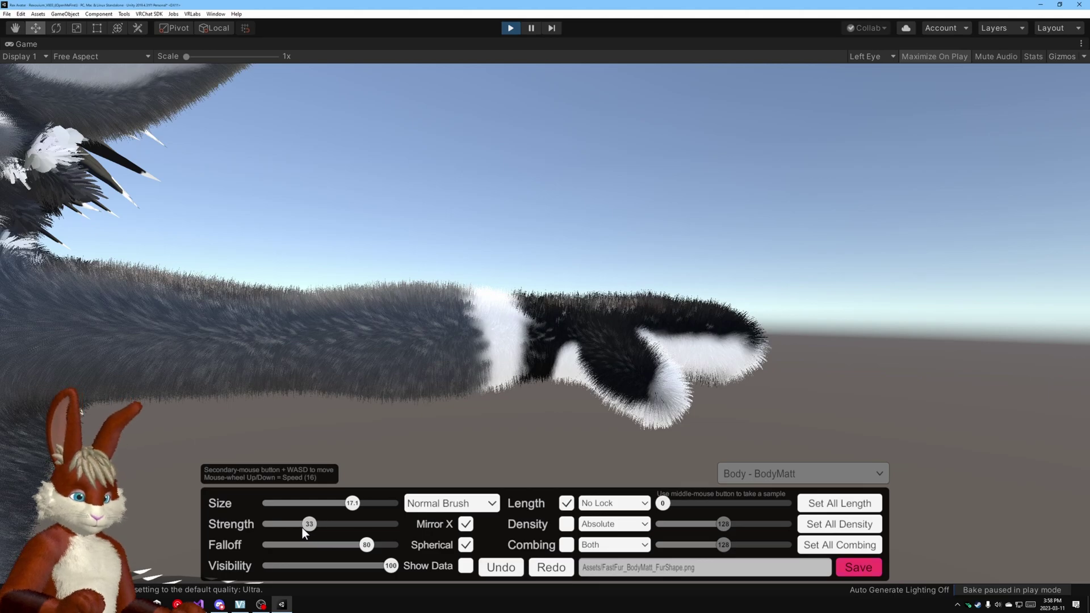
Set the brush strength to 13 and lightly shorten the hand's fur on the back, fingers and palm.
left_click_drag(312, 530, 284, 529)
left_click_drag(725, 334, 730, 353)
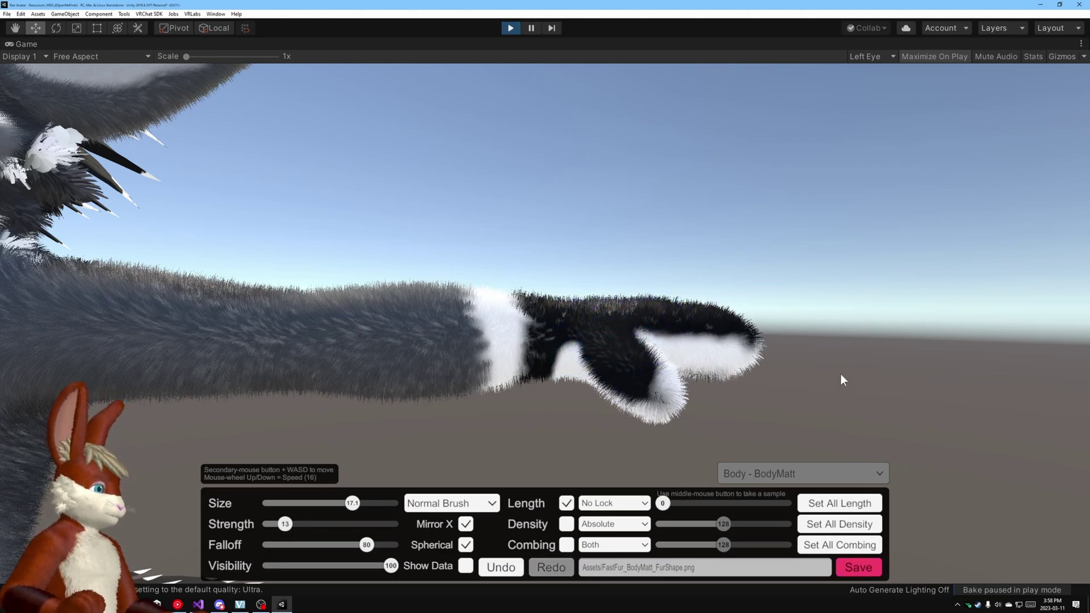
mouse_move(842, 379)
right_mouse_down()
mouse_move(829, 209)
mouse_move(632, 146)
mouse_move(181, 188)
mouse_move(295, 187)
right_mouse_up()
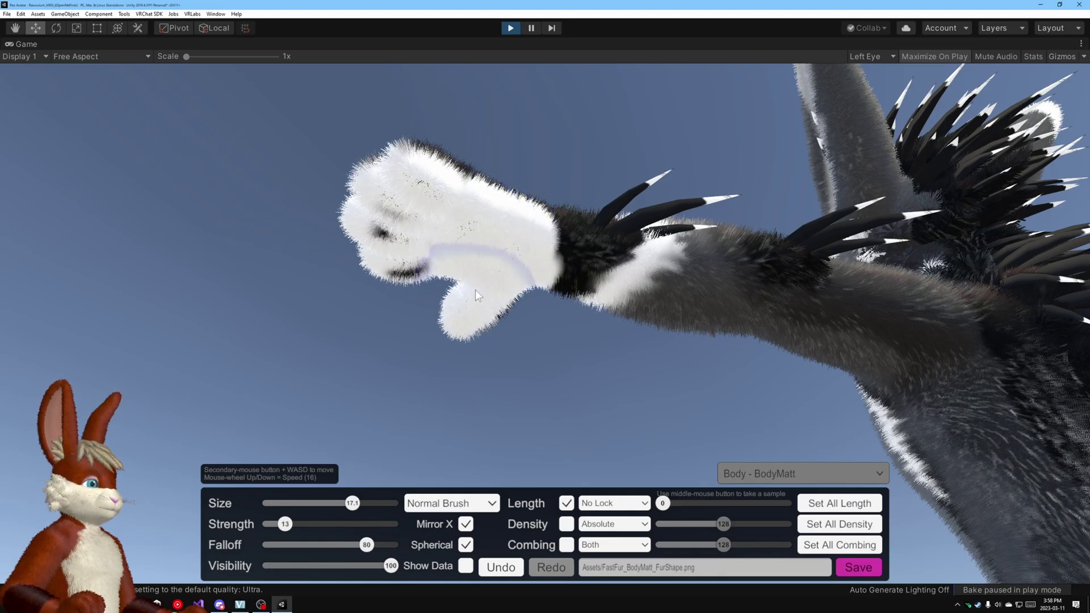
mouse_move(475, 290)
right_mouse_down()
mouse_move(511, 269)
mouse_move(486, 413)
mouse_move(920, 268)
right_mouse_up()
mouse_move(689, 276)
left_mouse_down()
mouse_move(567, 273)
mouse_move(676, 250)
left_mouse_up()
Set the brush strength to 100 and size to 1.6 for clearing the hand's paw pads.
mouse_move(675, 250)
right_mouse_down()
mouse_move(724, 115)
mouse_move(525, 347)
mouse_move(759, 401)
mouse_move(636, 361)
right_mouse_up()
scroll(759, 401, "down", 3)
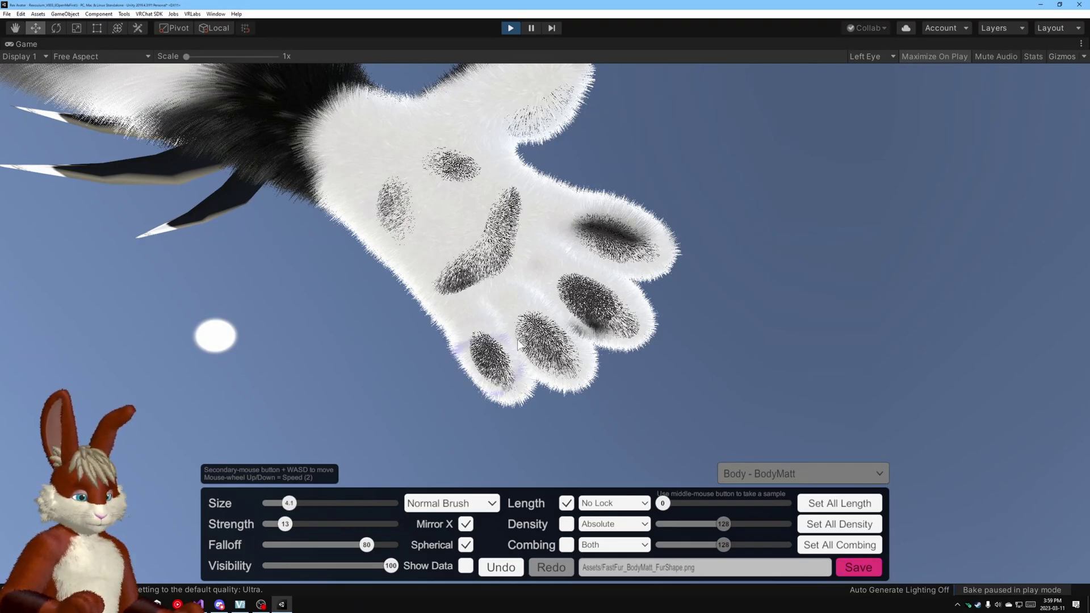
left_click_drag(310, 527, 397, 525)
left_click_drag(289, 503, 277, 504)
Remove the fur from the four finger pads of the hand at length 0.
right_click_drag(528, 312, 524, 322)
scroll(527, 317, "up", 1)
key("w")
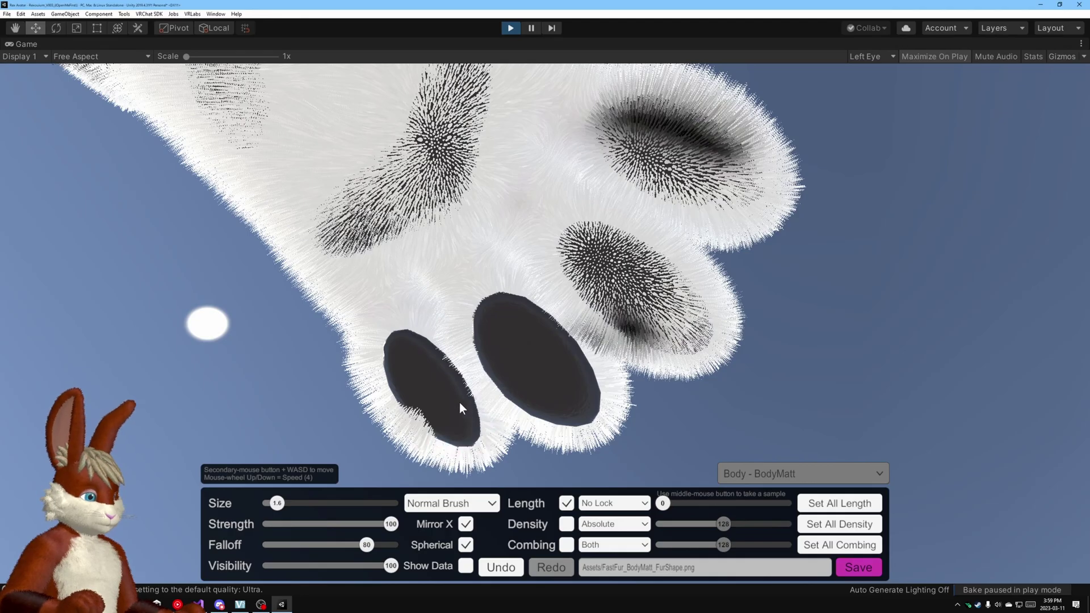
right_click_drag(459, 402, 567, 296)
right_click_drag(588, 386, 489, 332)
left_click_drag(490, 332, 533, 427)
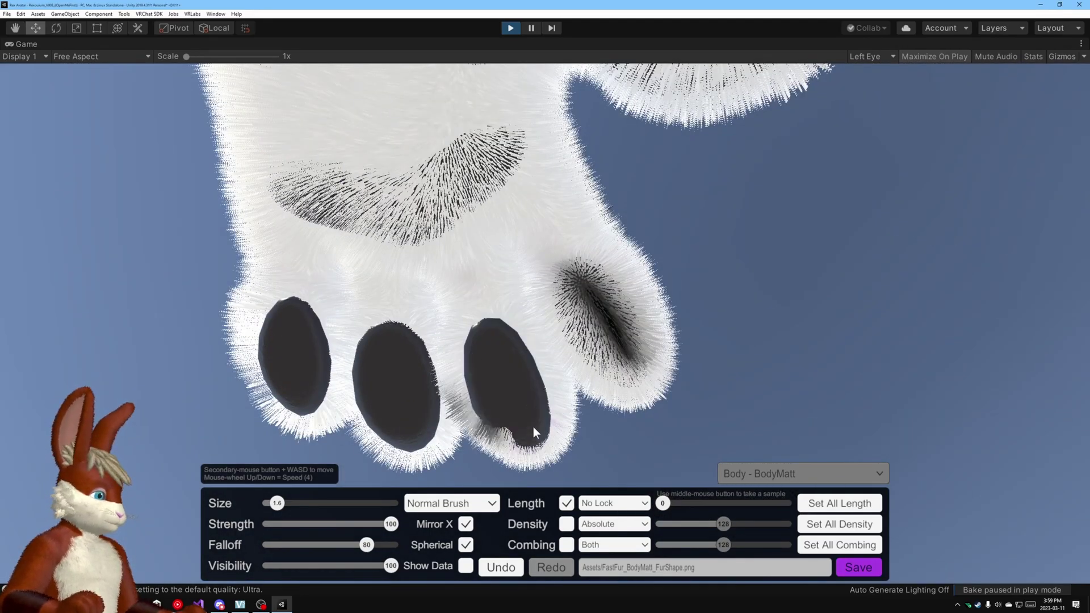
left_click_drag(616, 344, 577, 313)
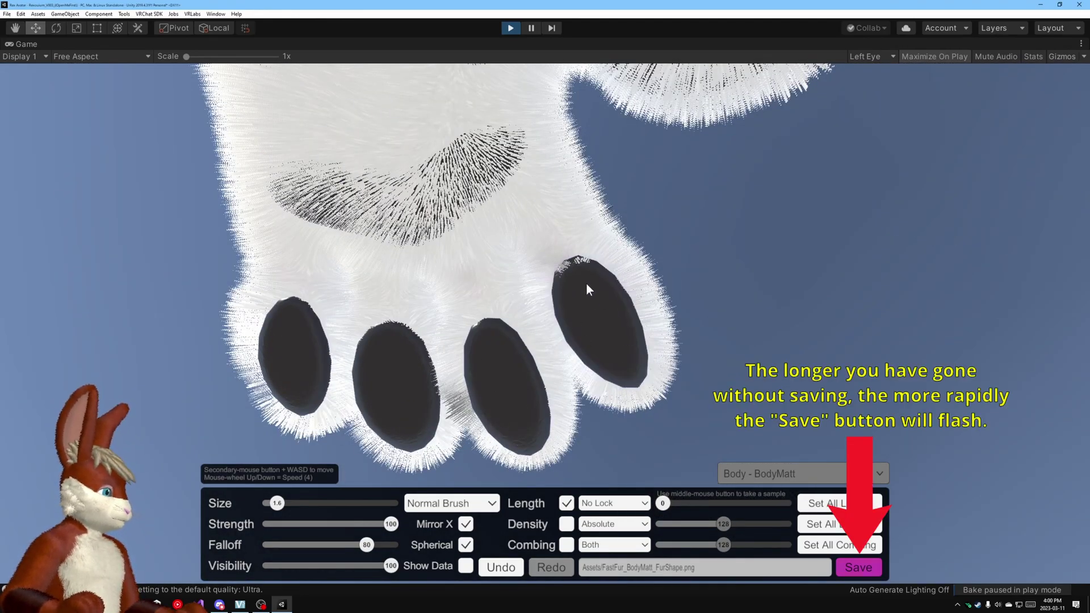
Remove the fur from the large palm pad and the two small pads near the wrist.
right_click_drag(564, 292, 548, 235)
left_click_drag(508, 308, 603, 189)
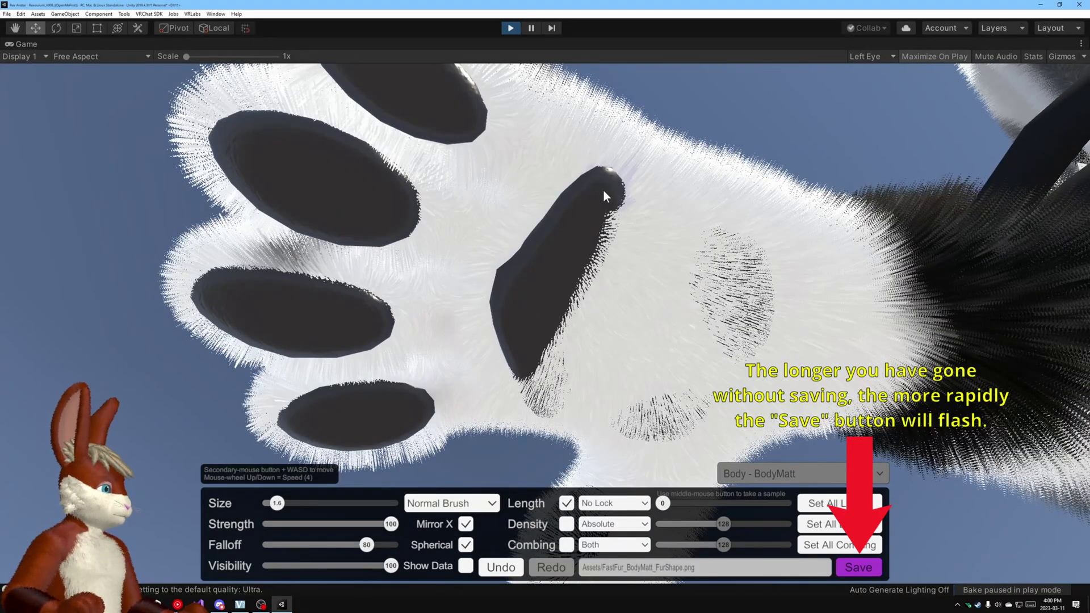
right_click_drag(544, 336, 671, 322)
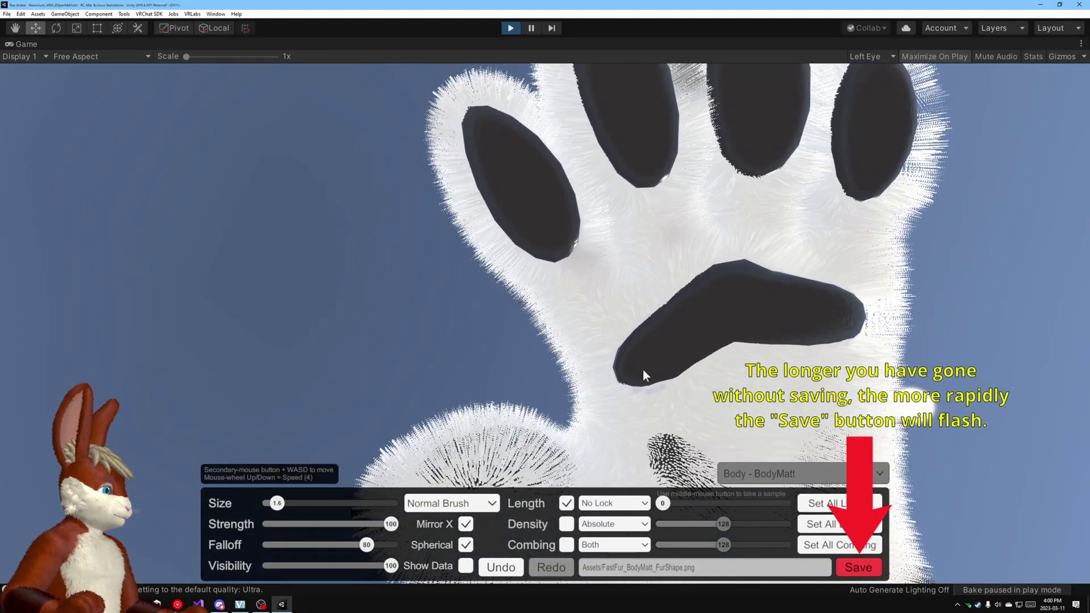
right_click_drag(643, 369, 504, 328)
right_click_drag(581, 263, 609, 332)
right_click_drag(648, 404, 465, 376)
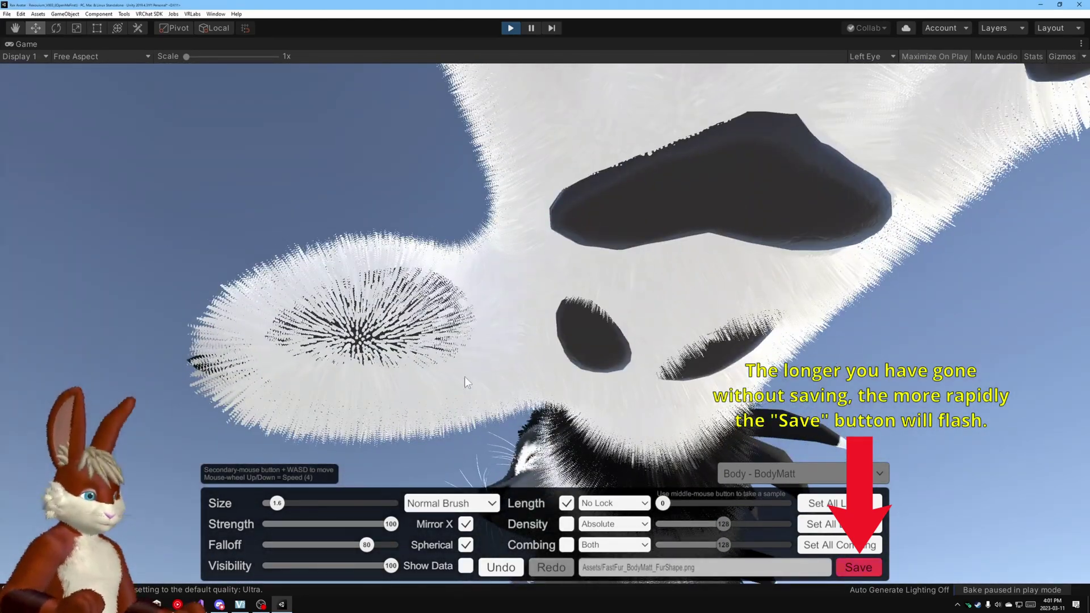
Clear the fur from the thumb pad of the hand.
mouse_move(454, 318)
left_mouse_down()
mouse_move(314, 335)
mouse_move(369, 304)
left_mouse_up()
mouse_move(369, 303)
right_mouse_down()
mouse_move(440, 366)
mouse_move(495, 322)
mouse_move(382, 351)
mouse_move(822, 166)
mouse_move(683, 302)
mouse_move(776, 344)
mouse_move(839, 244)
mouse_move(757, 339)
right_mouse_up()
scroll(495, 322, "down", 3)
scroll(823, 167, "up", 3)
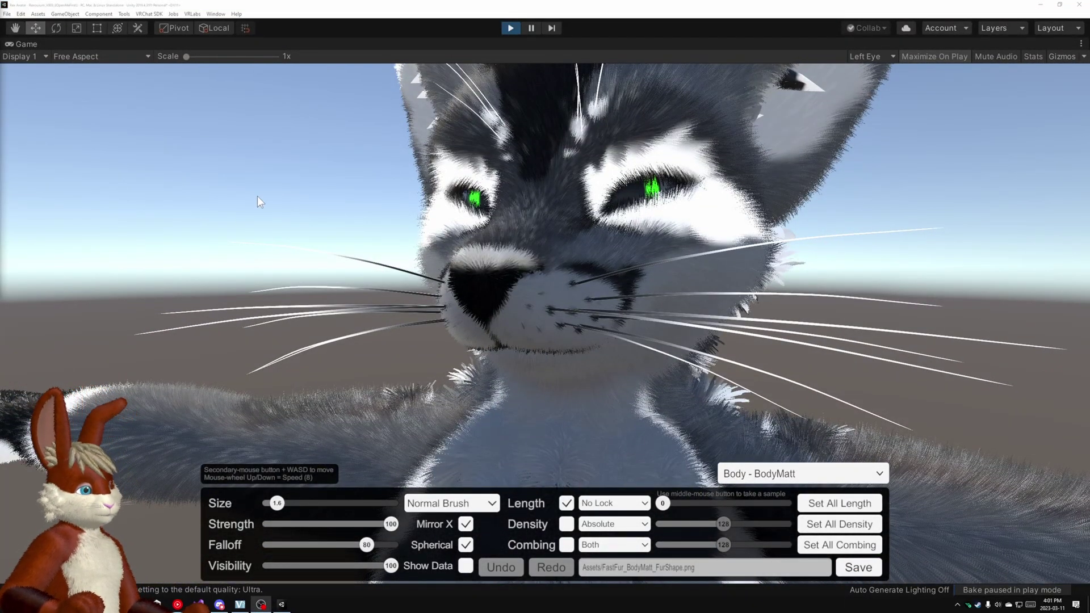
Set the brush strength to 35 and falloff to 68, and shorten the fur on the black nose tip.
mouse_move(247, 199)
right_mouse_down()
mouse_move(335, 205)
mouse_move(316, 199)
right_mouse_up()
key("a")
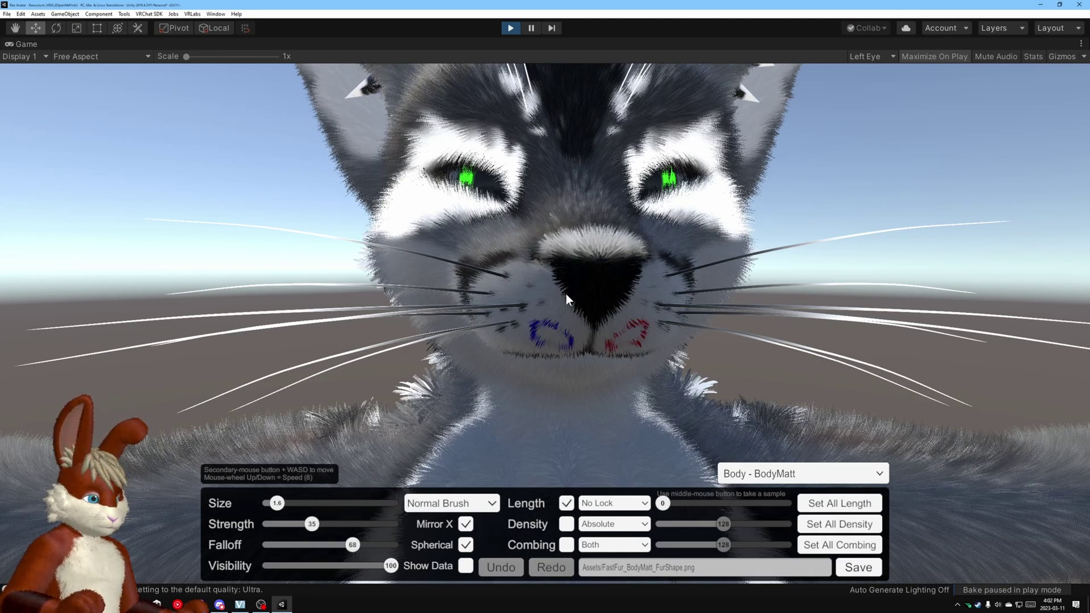
mouse_move(589, 267)
left_mouse_down()
mouse_move(596, 286)
mouse_move(595, 253)
left_mouse_up()
mouse_move(594, 254)
right_mouse_down()
mouse_move(659, 291)
mouse_move(602, 376)
right_mouse_up()
key("e")
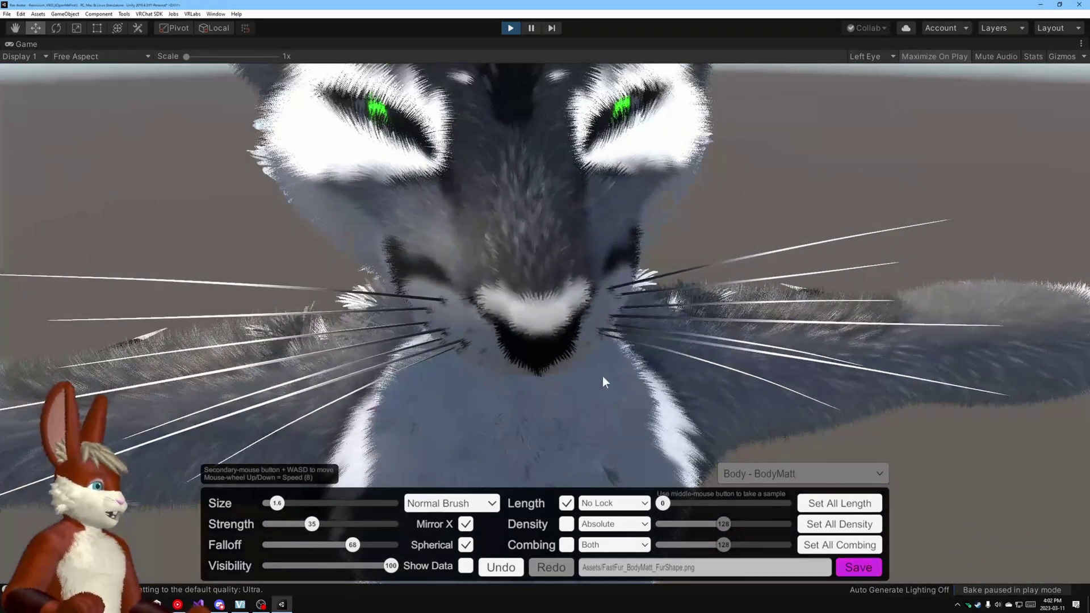
Set the brush size to 0.6 and strength to 28, and trim the fur along the side edge of the nose.
mouse_move(520, 345)
right_mouse_down()
mouse_move(533, 169)
mouse_move(455, 276)
mouse_move(407, 169)
mouse_move(460, 192)
mouse_move(471, 261)
mouse_move(887, 232)
mouse_move(662, 271)
right_mouse_up()
scroll(886, 232, "down", 7)
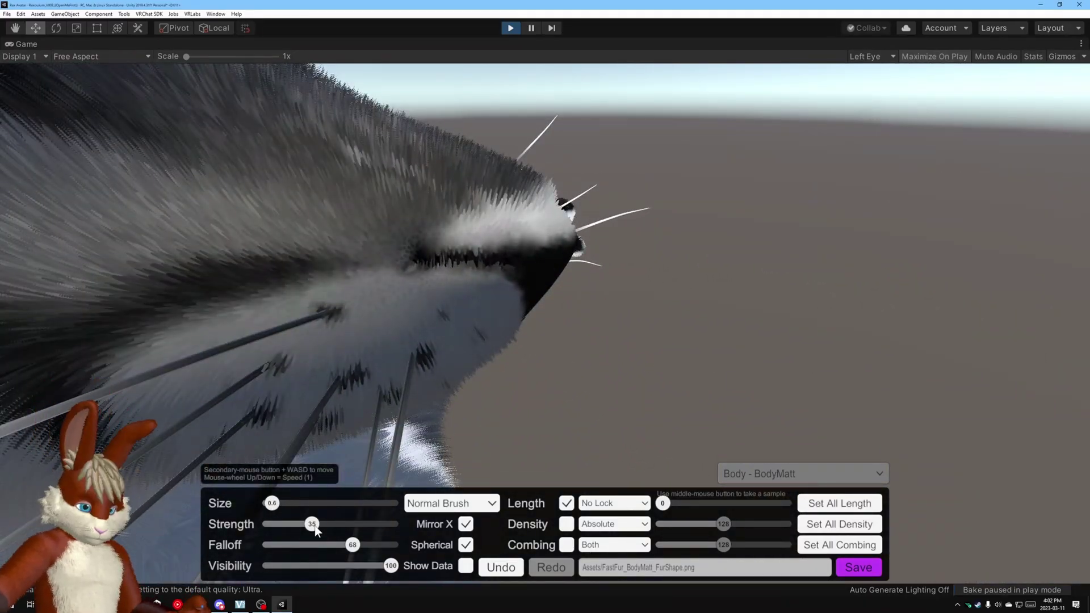
mouse_move(556, 264)
right_mouse_down()
mouse_move(507, 281)
mouse_move(458, 226)
mouse_move(549, 254)
mouse_move(509, 166)
mouse_move(569, 403)
right_mouse_up()
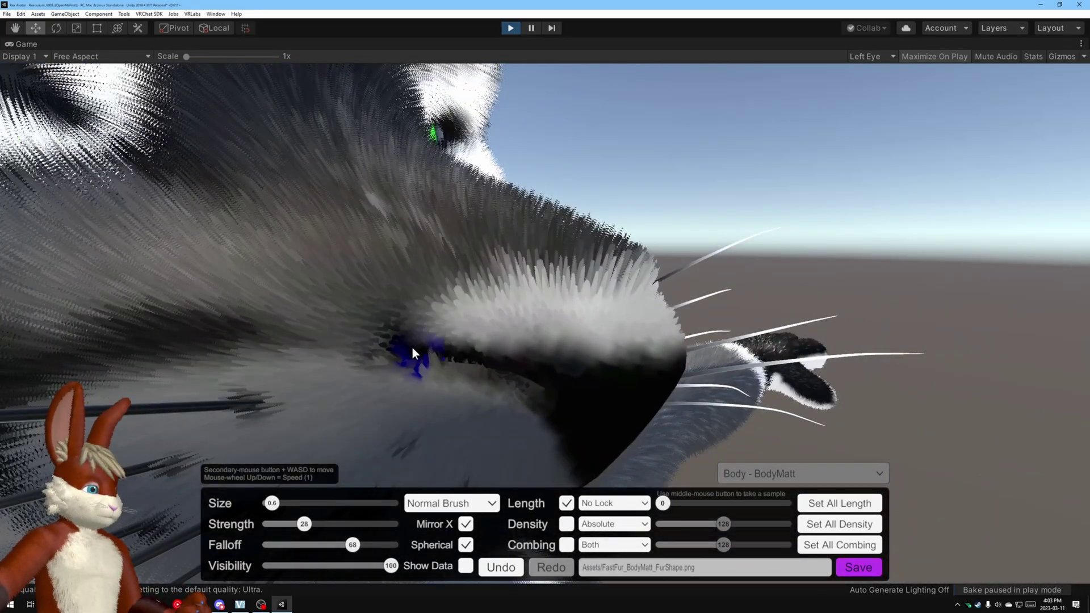
right_click_drag(412, 348, 327, 494)
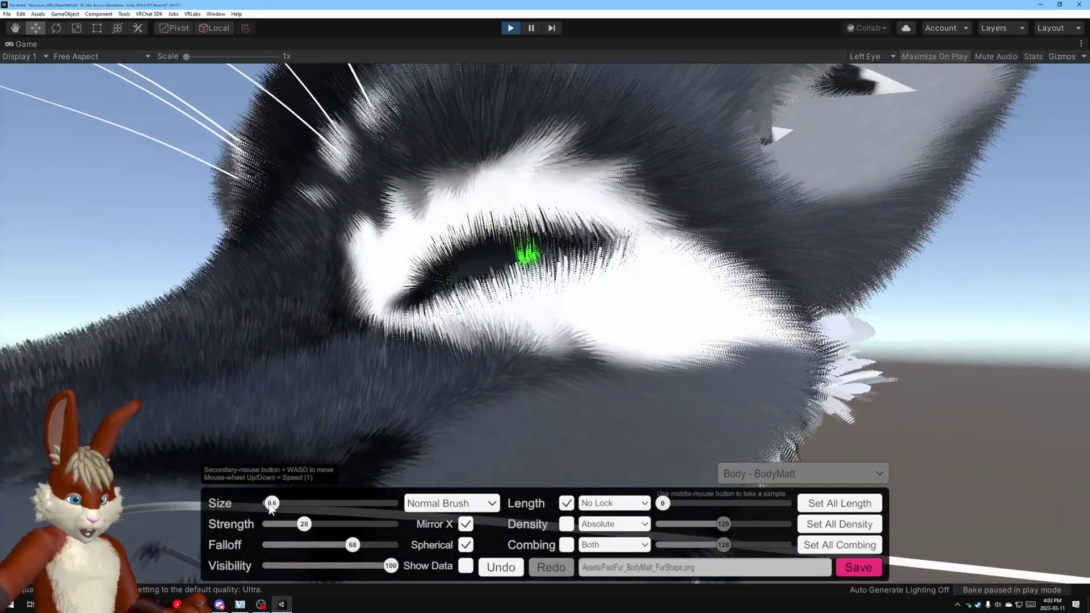
Set the brush size to 4.1 and strength to 34, and shorten the fur covering the avatar's eye.
left_click_drag(270, 504, 297, 504)
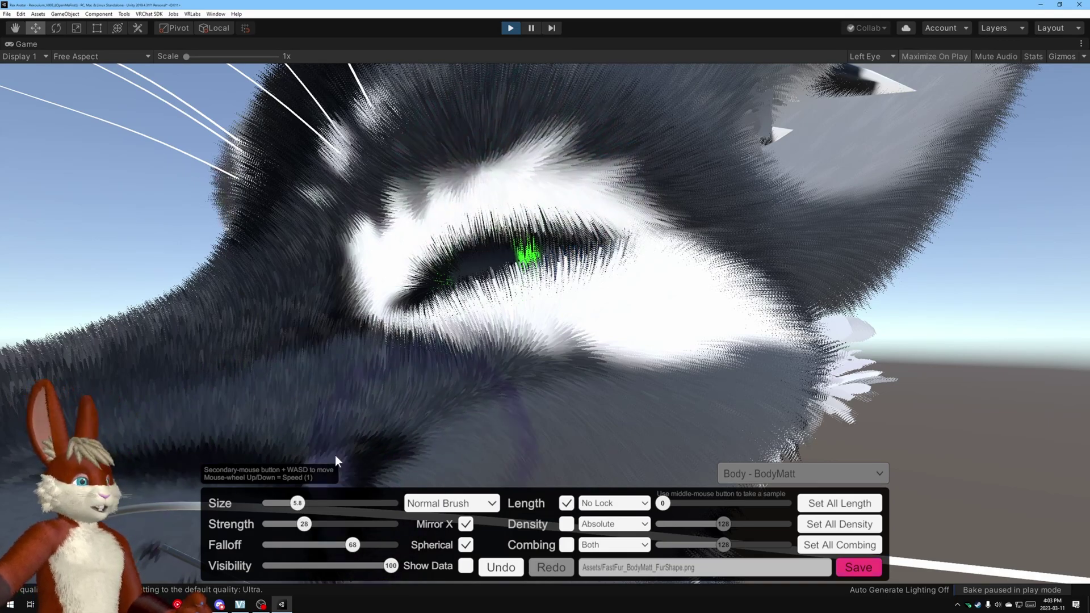
left_click_drag(301, 524, 310, 523)
left_click_drag(298, 503, 289, 503)
left_click_drag(590, 238, 438, 263)
right_click_drag(437, 262, 591, 251)
left_click_drag(591, 250, 550, 193)
right_click_drag(550, 198, 562, 232)
left_click_drag(561, 233, 362, 307)
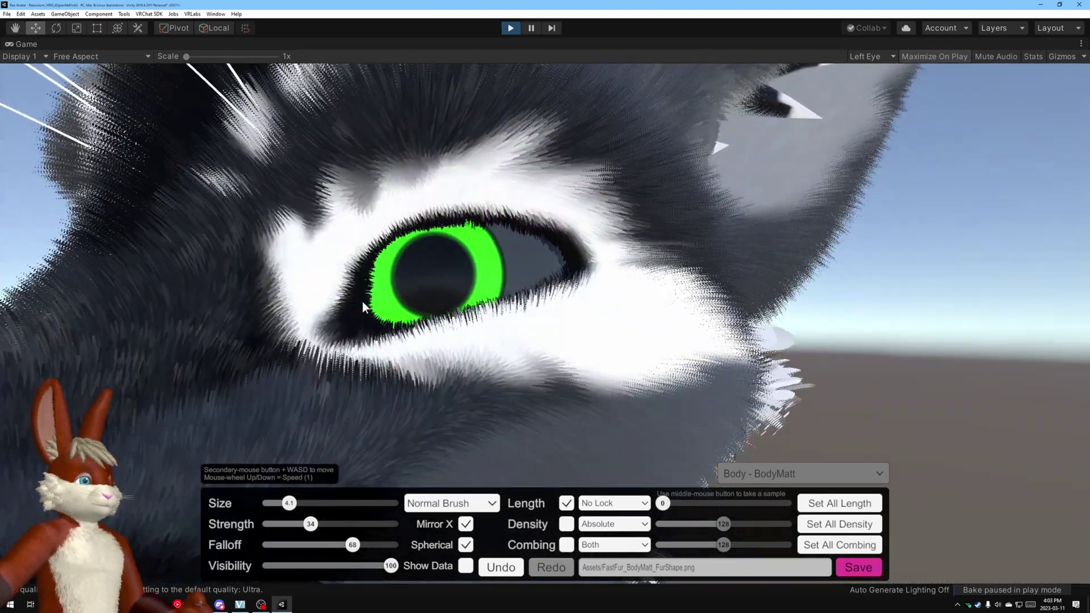
Reduce the brush size and trim the fur overlapping the upper and lower rims of the eye.
right_click_drag(362, 306, 445, 348)
left_click_drag(363, 227, 601, 219)
mouse_move(602, 218)
right_mouse_down()
mouse_move(586, 382)
mouse_move(354, 130)
mouse_move(306, 398)
right_mouse_up()
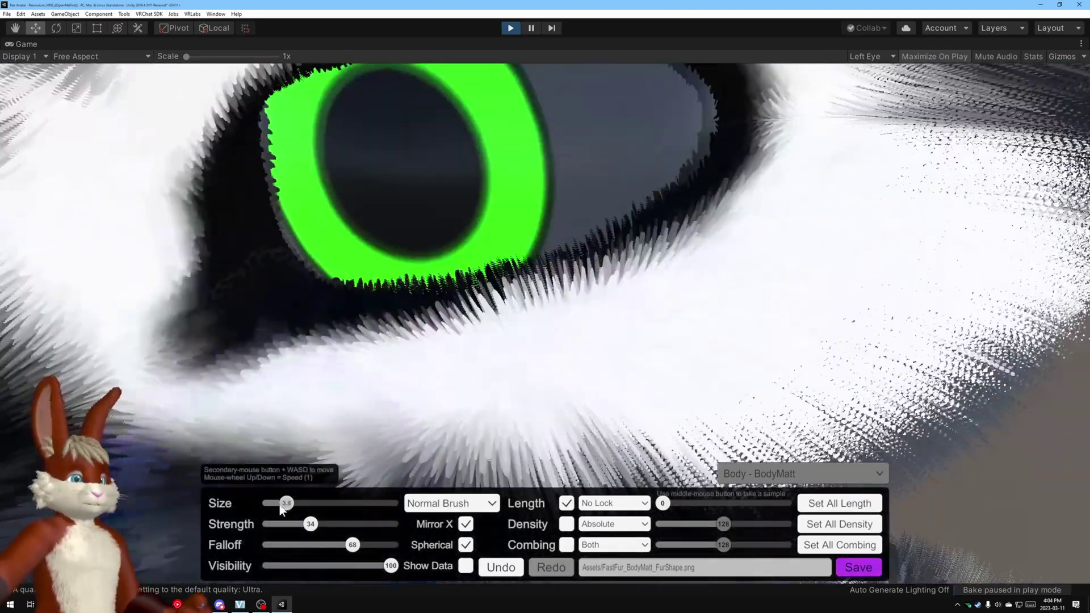
left_click_drag(289, 503, 283, 503)
right_click_drag(317, 448, 652, 137)
left_click_drag(652, 137, 339, 318)
right_click_drag(339, 317, 306, 442)
Set the brush size to 1.9, trim the remaining fur along the eyelid edges, and save the fur shape map.
left_click_drag(283, 503, 278, 502)
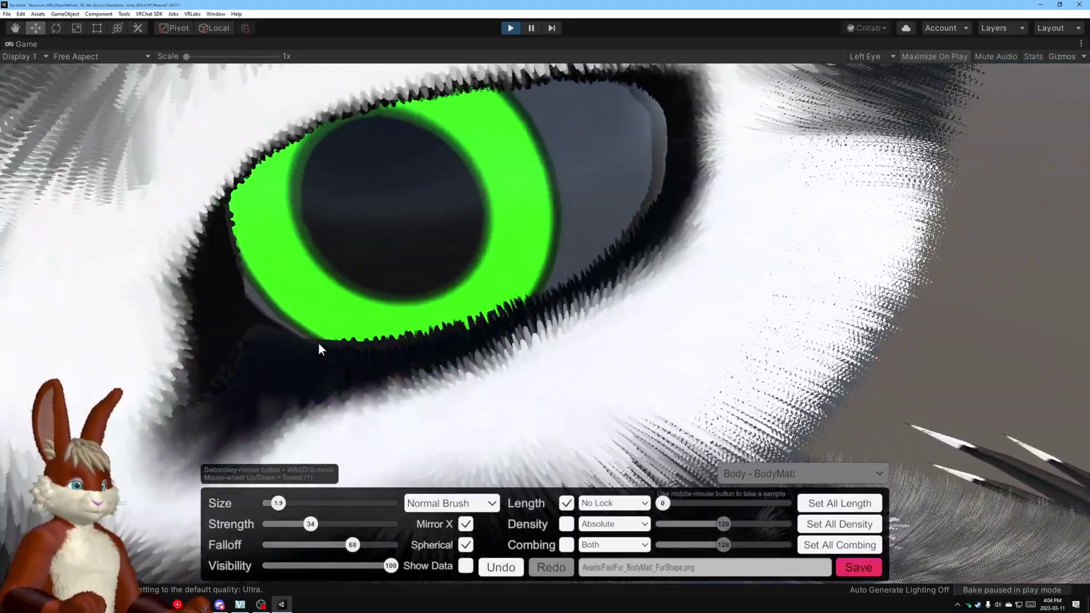
left_click_drag(318, 341, 365, 342)
right_click_drag(365, 343, 545, 119)
left_click_drag(545, 119, 452, 130)
mouse_move(454, 136)
right_mouse_down()
mouse_move(673, 192)
mouse_move(759, 272)
mouse_move(680, 349)
mouse_move(615, 221)
mouse_move(330, 283)
mouse_move(434, 279)
mouse_move(444, 445)
mouse_move(648, 407)
mouse_move(736, 320)
mouse_move(681, 308)
mouse_move(665, 376)
mouse_move(509, 380)
mouse_move(734, 224)
mouse_move(545, 195)
right_mouse_up()
key("w")
scroll(665, 376, "down", 2)
left_click(857, 567)
Examine the groomed eyes, nose and face from the front at different distances.
scroll(766, 273, "up", 2)
key("s")
right_click_drag(818, 398, 663, 221)
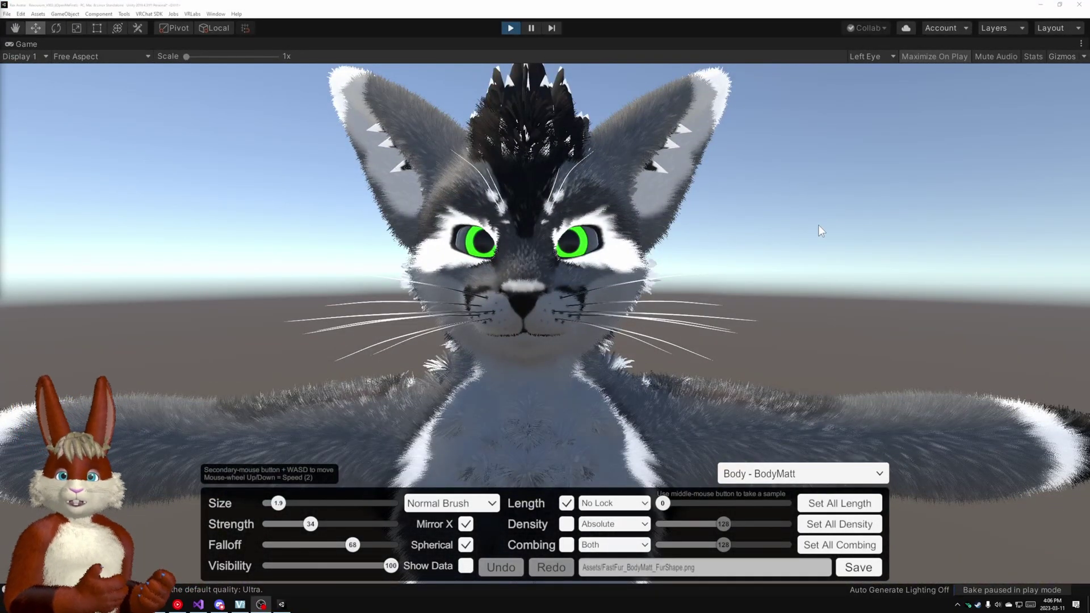
right_click_drag(786, 212, 828, 211)
scroll(772, 204, "up", 2)
scroll(670, 238, "down", 3)
key("s")
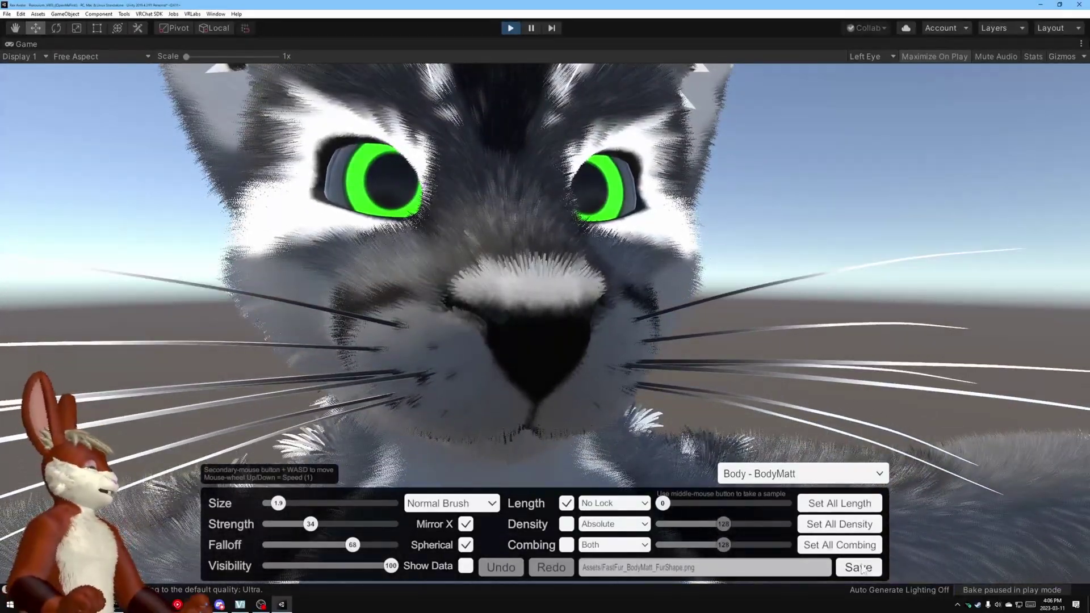
Exit play mode and set the Body mesh's AA_V_AA blend shape to 100.
left_click(510, 28)
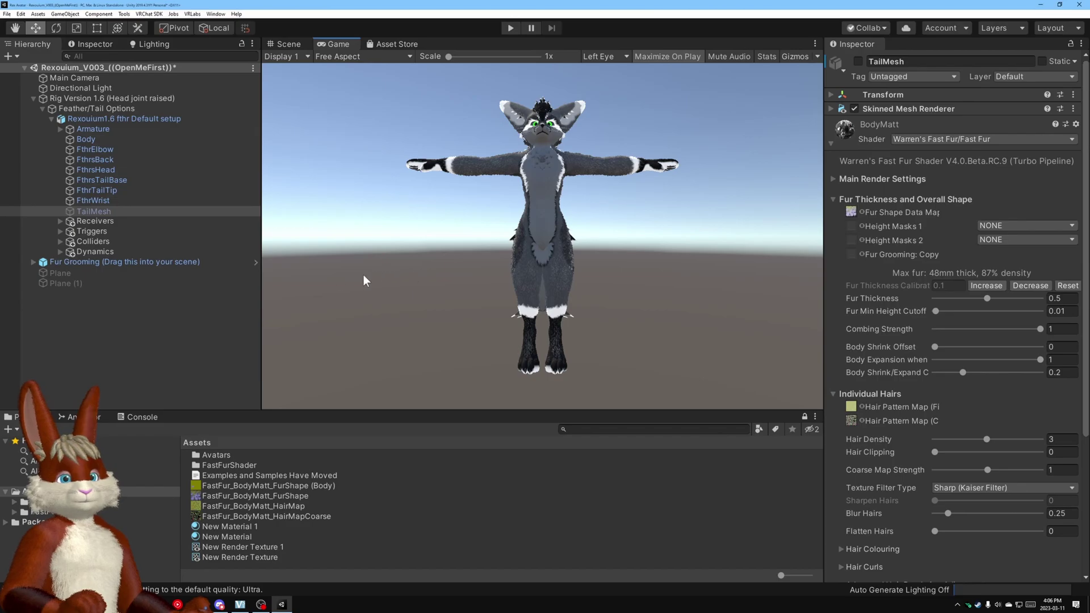
left_click(74, 499)
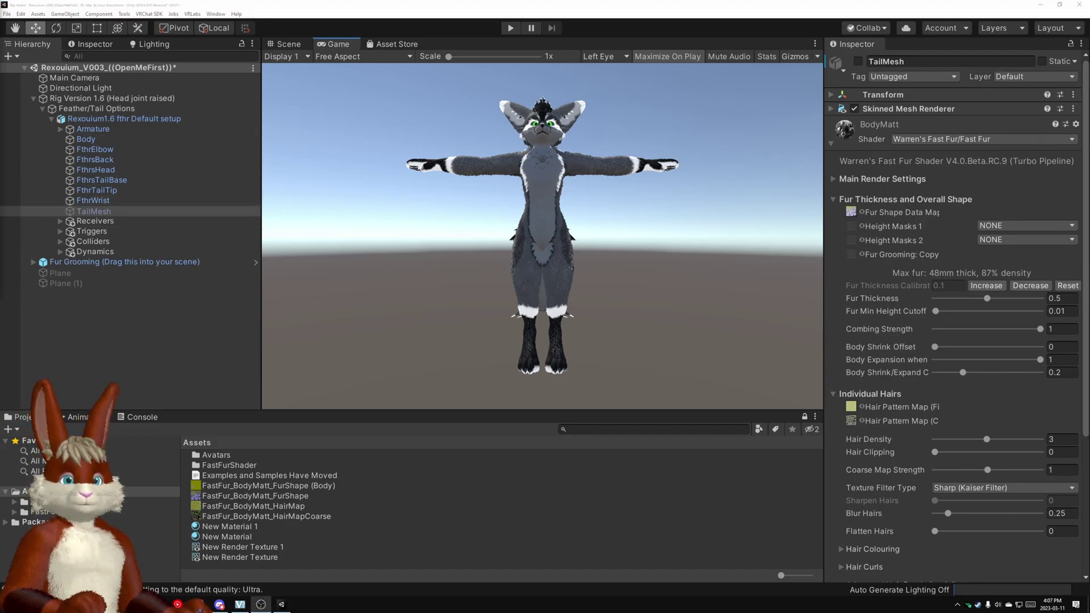
left_click(85, 139)
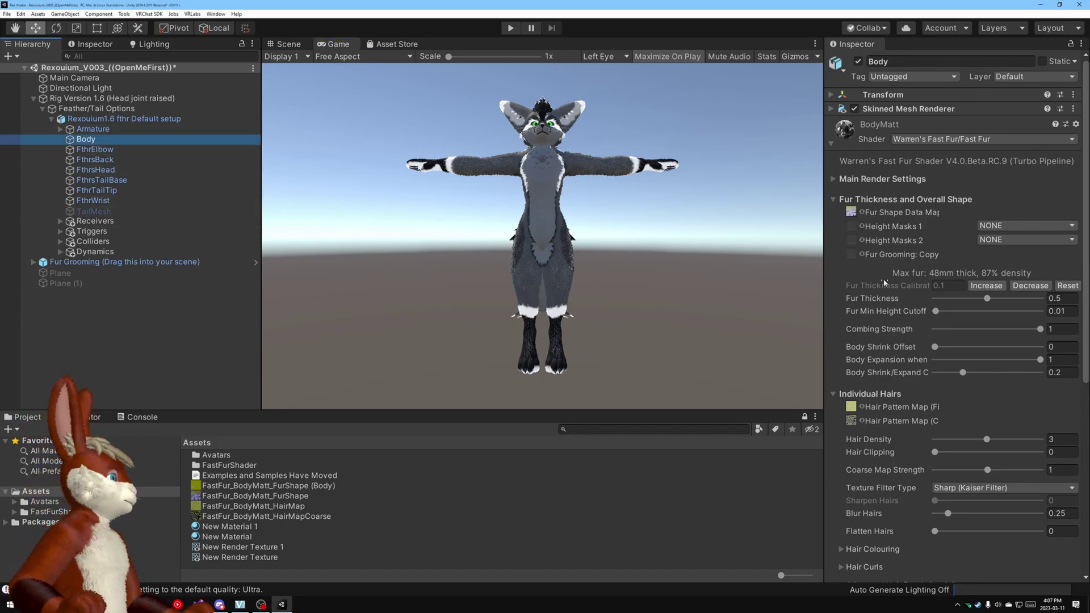
left_click(832, 108)
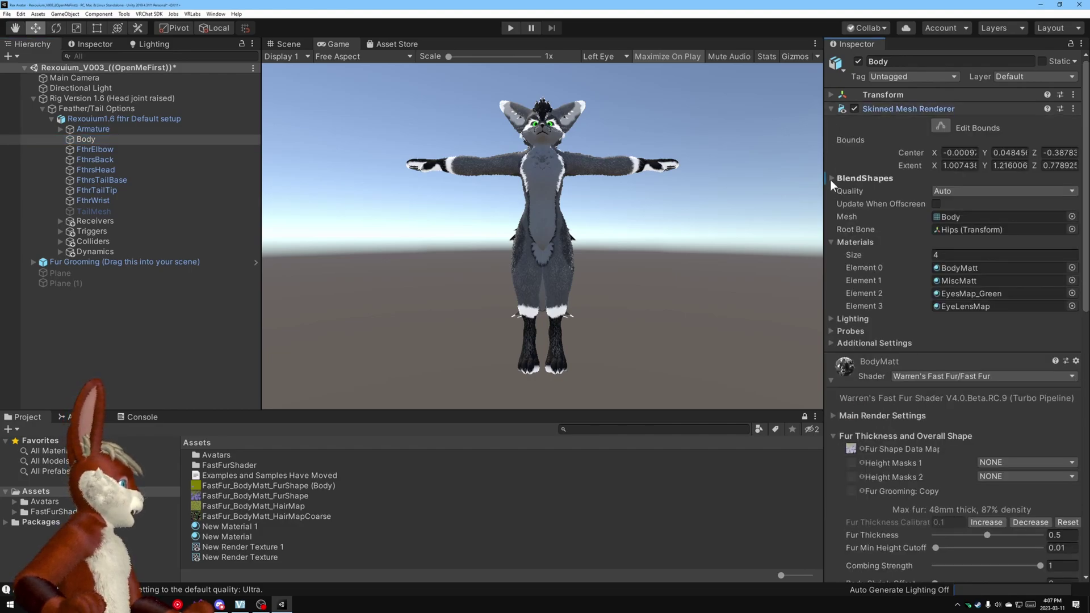
left_click(832, 178)
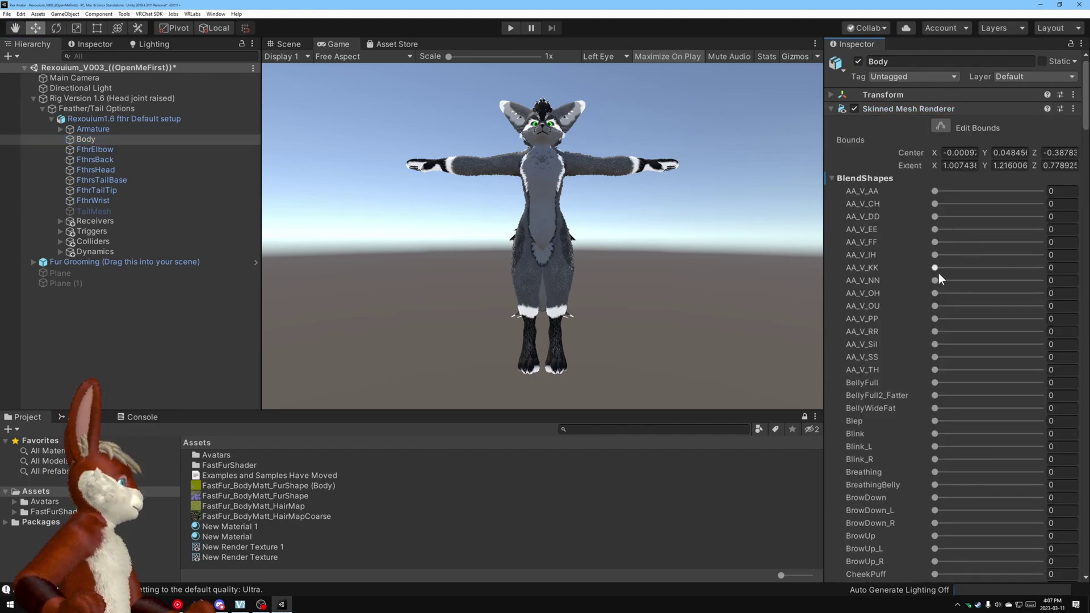
left_click_drag(935, 191, 973, 194)
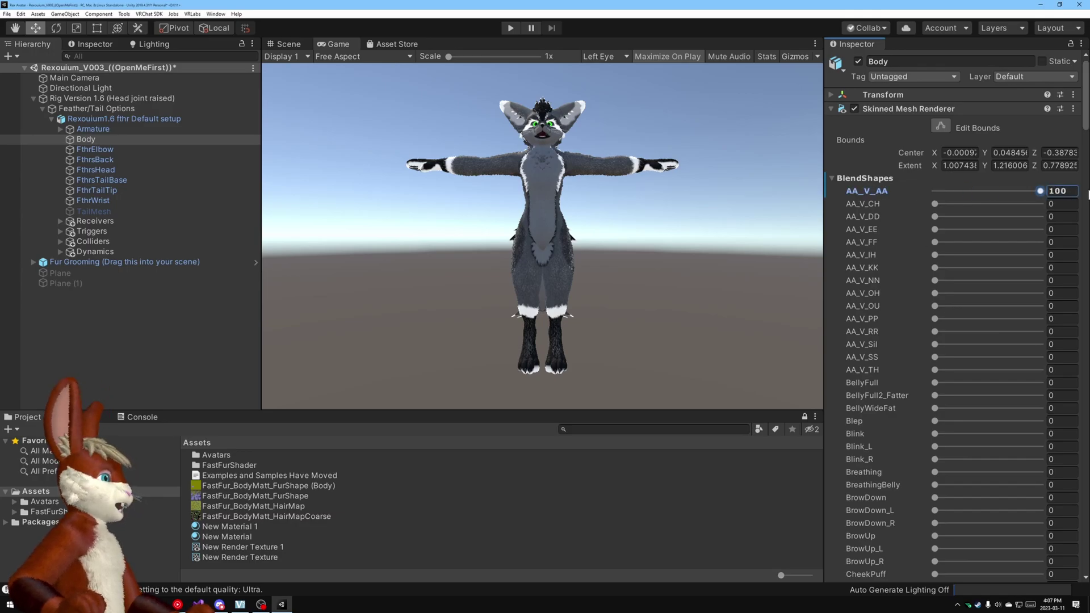
Bring the mouth into close view in the Scene view and set the Body's AA_V_OU blend shape to 84.1.
left_click(291, 45)
right_click_drag(573, 255, 900, 89)
scroll(567, 236, "down", 3)
key("w")
key("s")
key("e")
key("w")
key("a")
key("s")
key("q")
key("e")
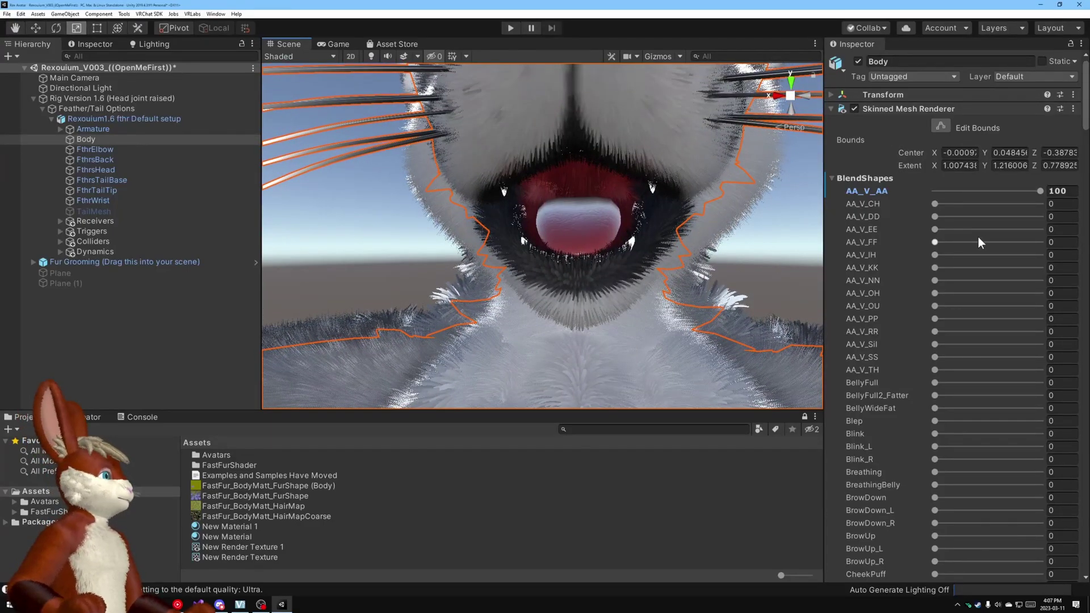
left_click_drag(935, 305, 1026, 306)
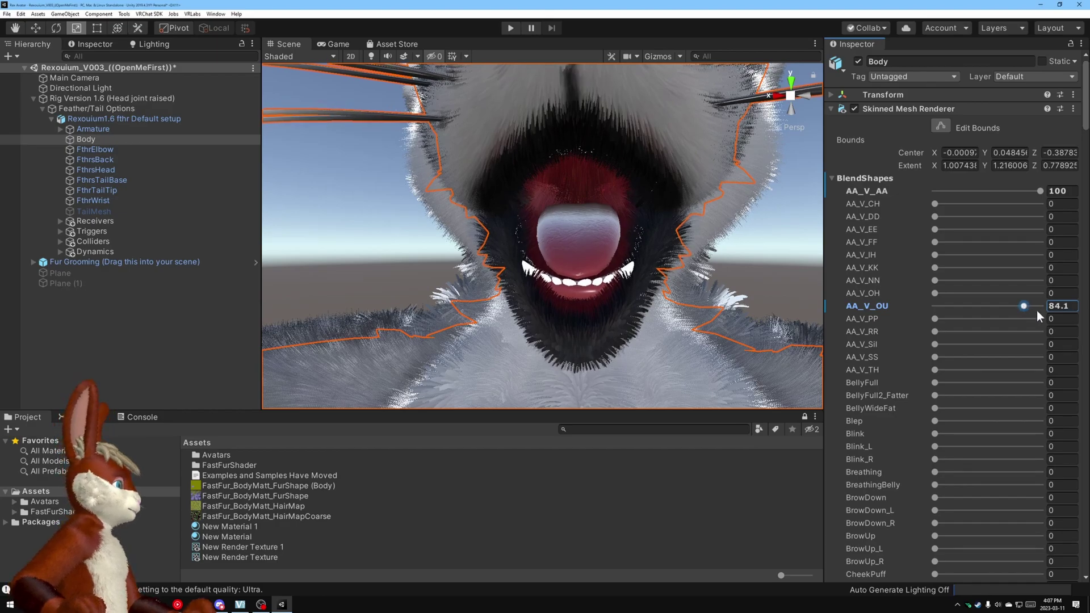
Enter play mode and turn off the brush's Spherical option for grooming inside the open mouth.
left_click(509, 28)
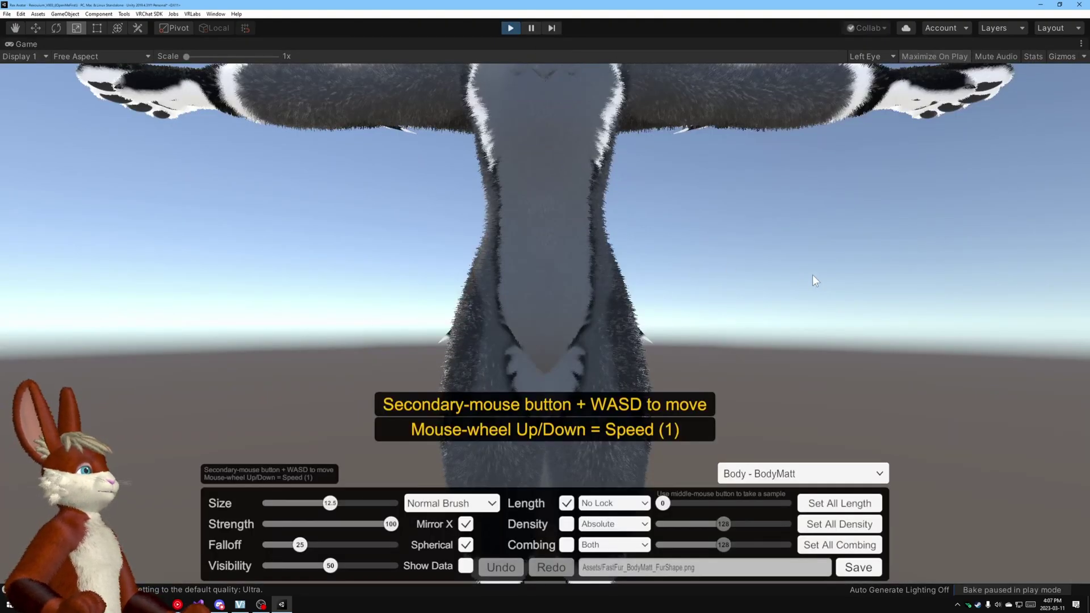
key("s")
mouse_move(812, 275)
right_mouse_down()
mouse_move(803, 250)
mouse_move(795, 290)
mouse_move(838, 256)
mouse_move(822, 265)
mouse_move(821, 246)
mouse_move(802, 260)
right_mouse_up()
scroll(799, 260, "up", 7)
key("e")
key("w")
key("w")
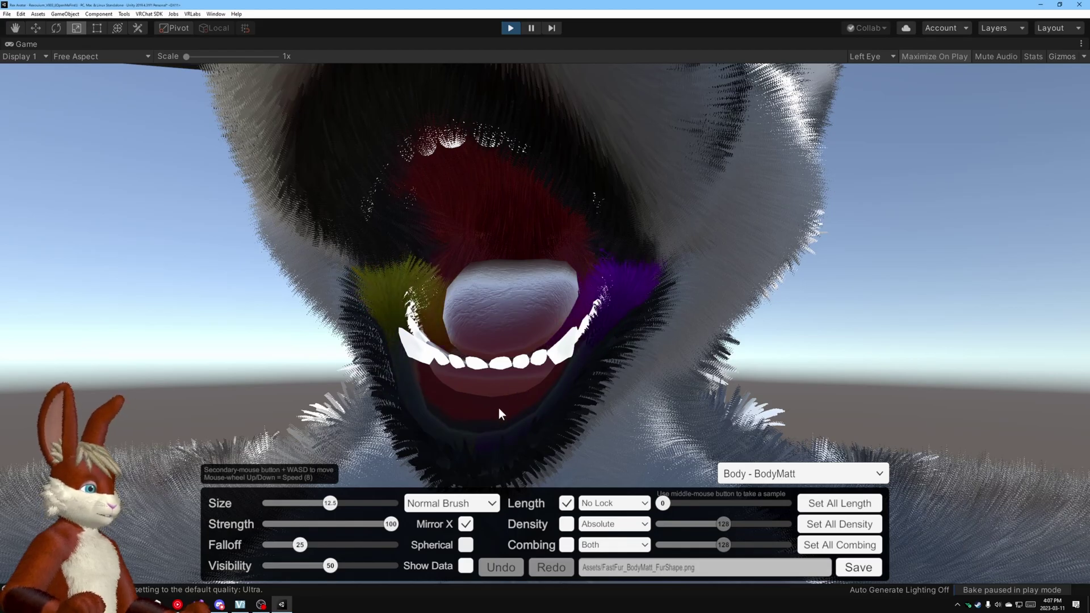
Remove the fur inside the lower jaw around the bottom teeth, using brush size 12.5 and strength 100.
right_click_drag(514, 405, 532, 243)
key("s")
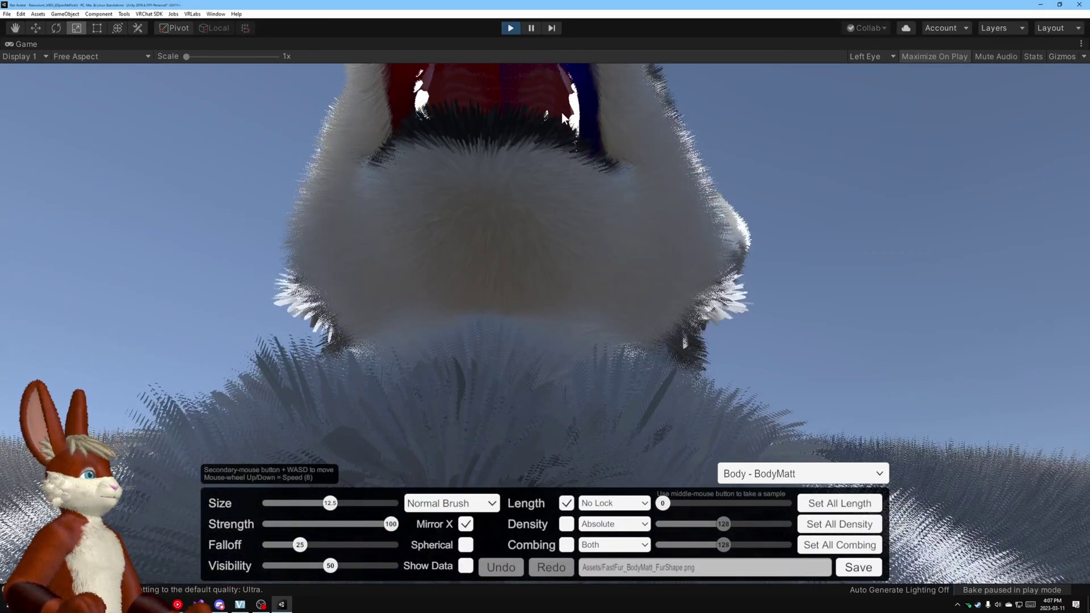
right_click_drag(561, 113, 536, 298)
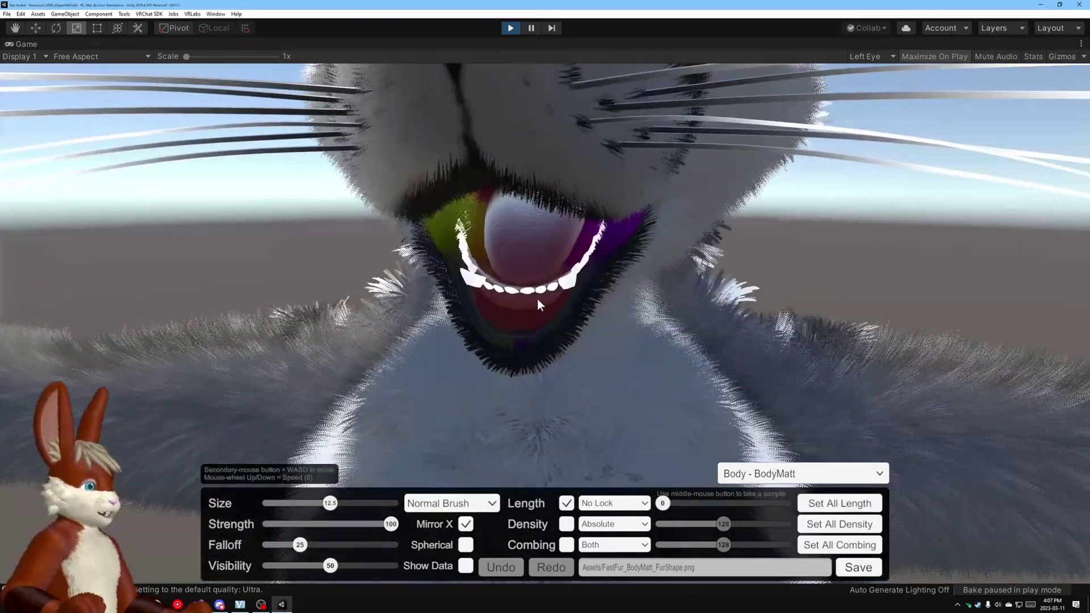
left_click_drag(523, 302, 519, 275)
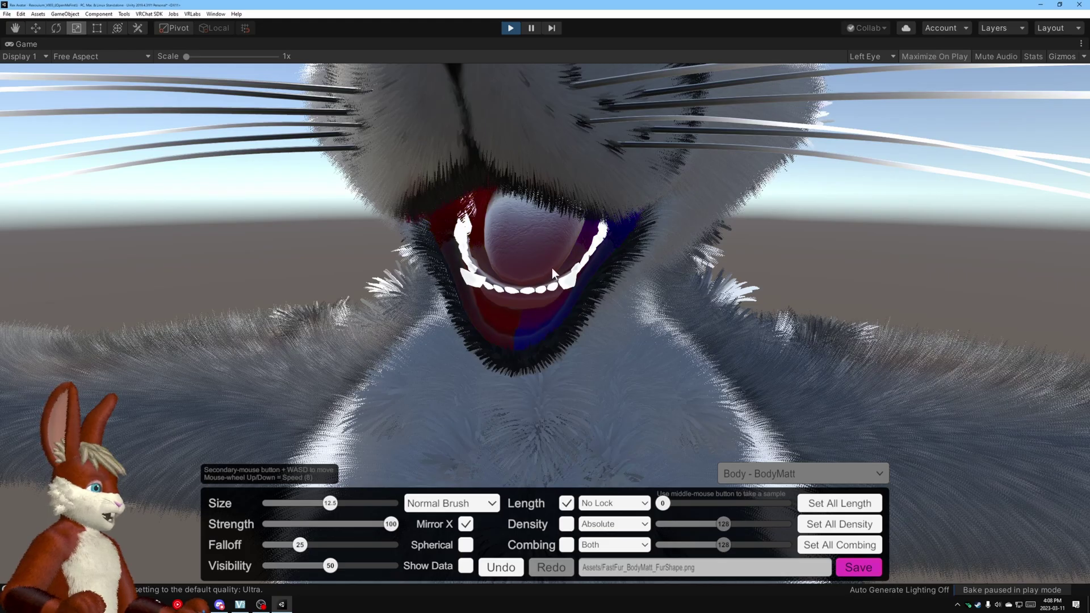
Clear the fur from the remaining inner mouth surfaces and upper teeth, and save the fur shape map.
right_click_drag(573, 259, 449, 228)
key("w")
scroll(551, 289, "down", 4)
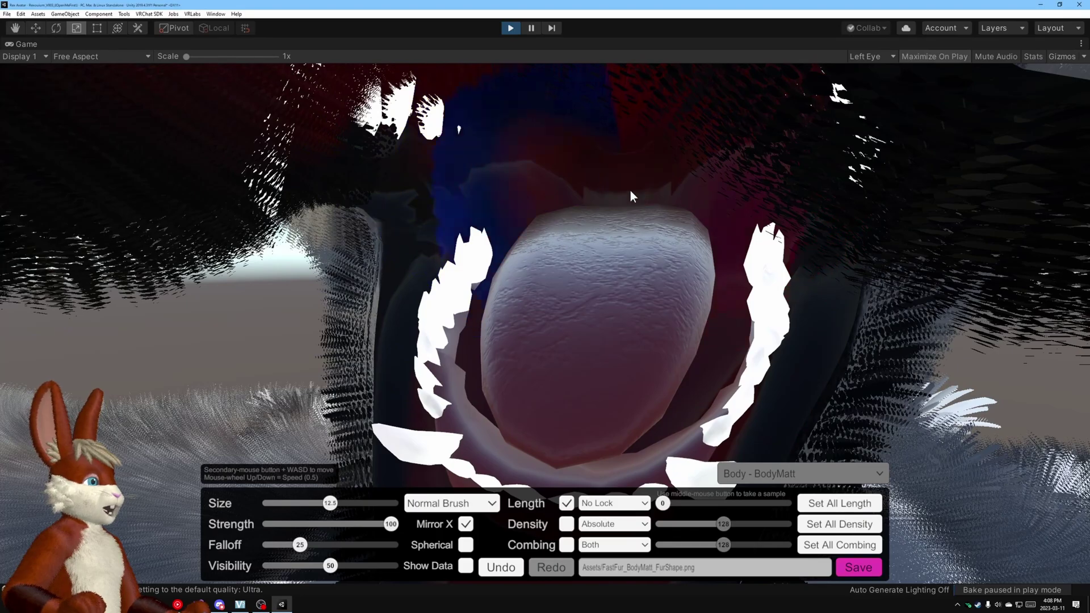
right_click_drag(641, 191, 171, 192)
scroll(564, 141, "up", 1)
scroll(477, 139, "up", 1)
key("d")
scroll(866, 272, "up", 3)
mouse_move(870, 348)
right_mouse_down()
mouse_move(862, 206)
mouse_move(796, 177)
mouse_move(426, 170)
mouse_move(319, 189)
mouse_move(985, 243)
mouse_move(779, 266)
mouse_move(720, 243)
mouse_move(859, 353)
right_mouse_up()
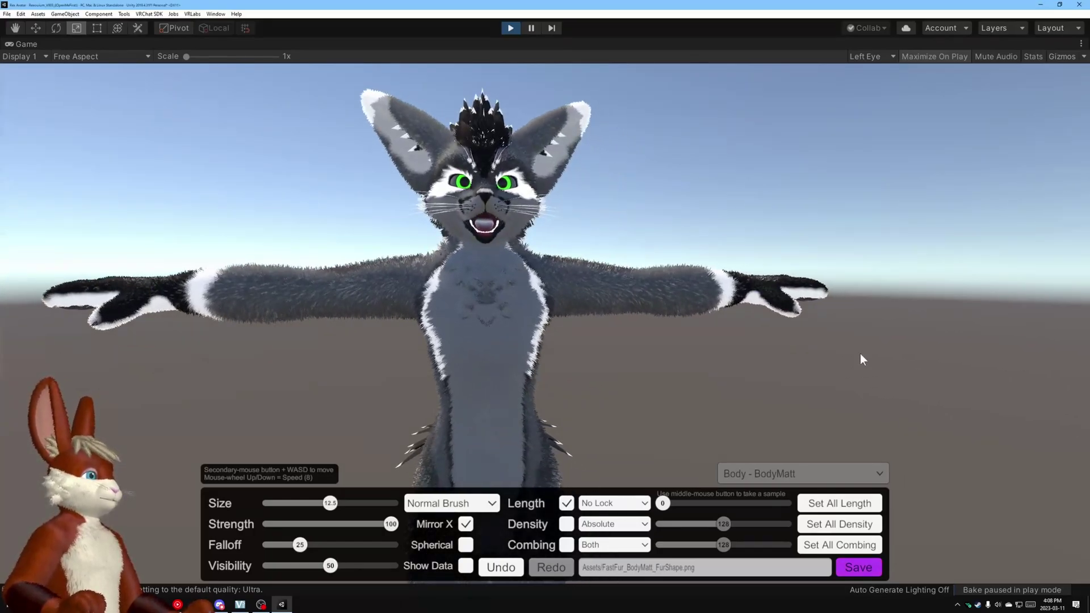
left_click(858, 567)
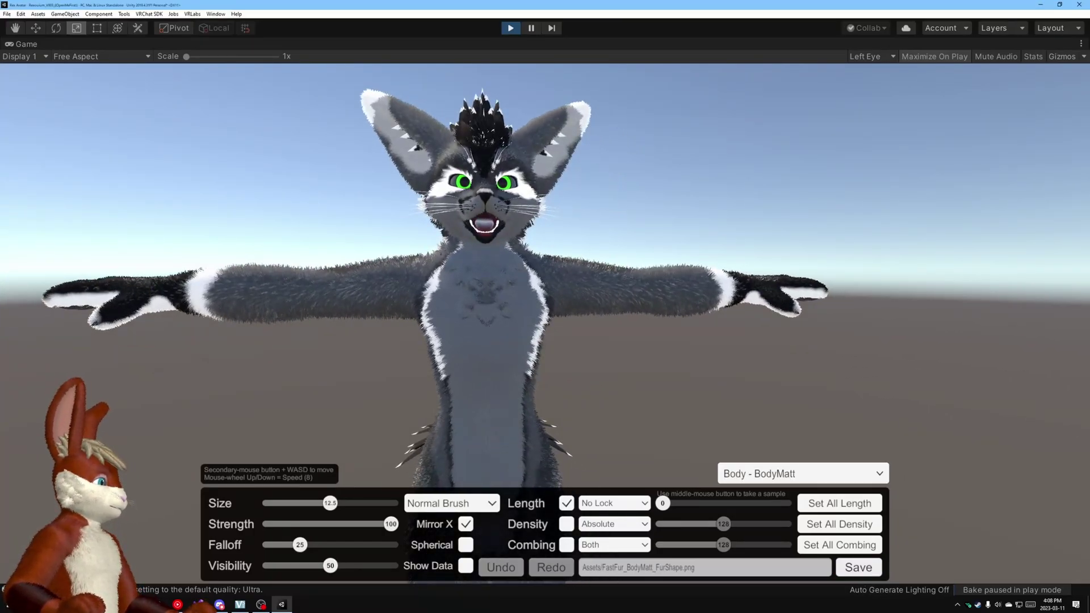
Exit play mode and inspect the whole avatar in the Scene view from the front and side.
left_click(511, 29)
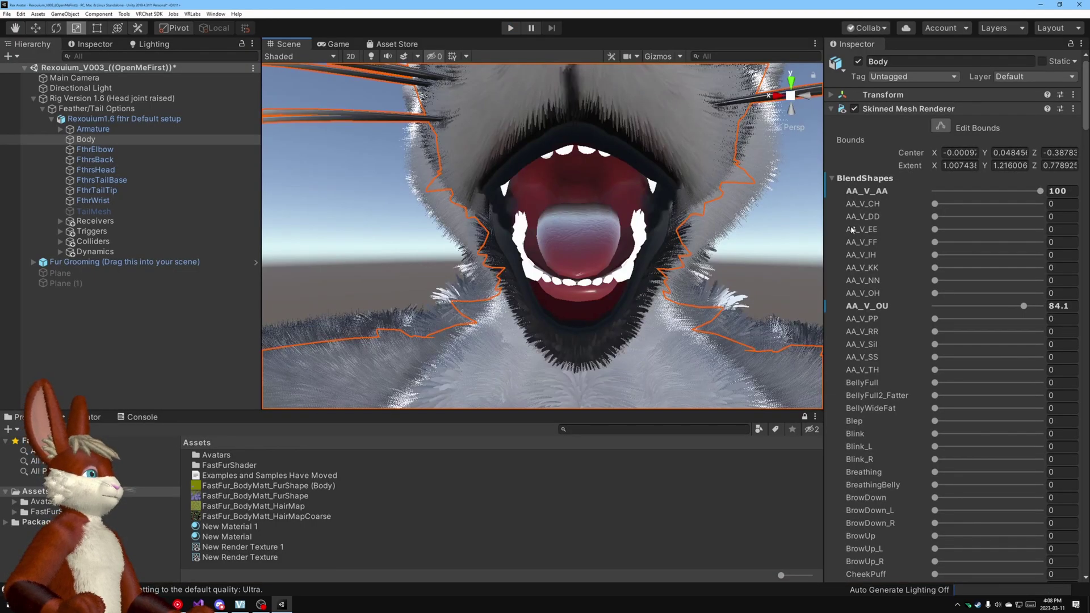
key("s")
right_click_drag(453, 247, 455, 280)
key("d")
left_click_drag(454, 280, 636, 233, "alt")
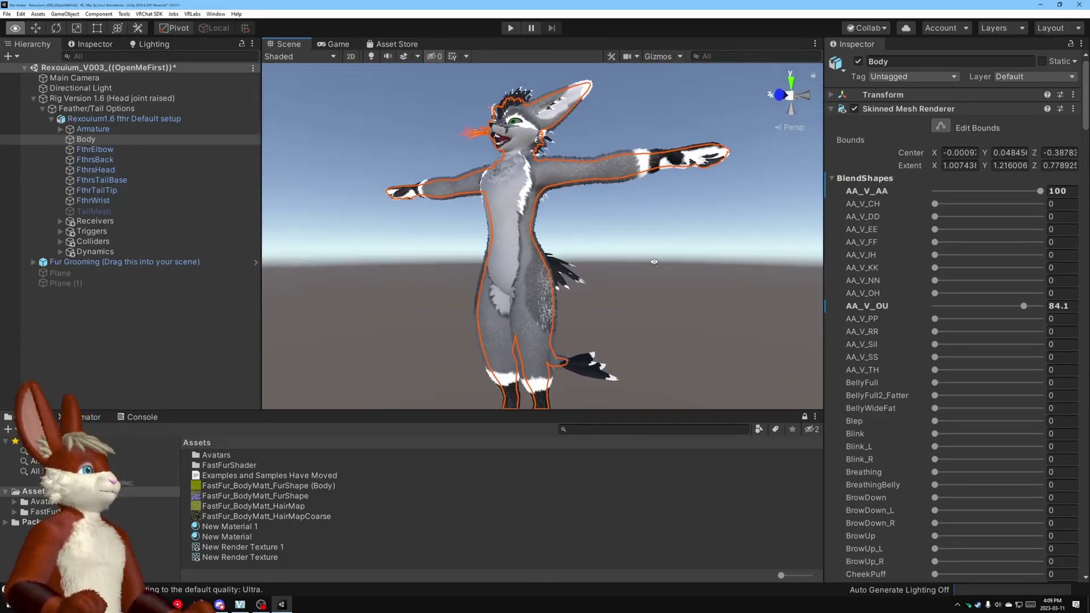